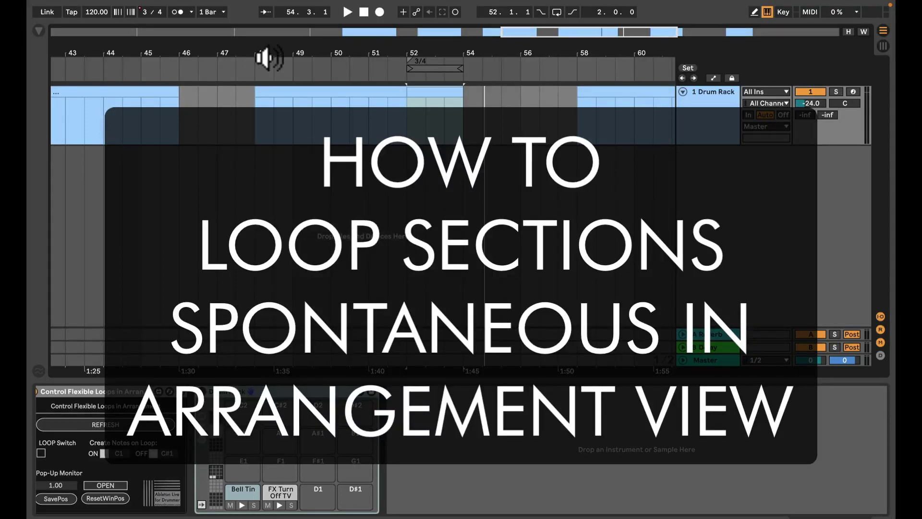
Place the loop brace over bars 13 to 17 for a four-bar loop and switch on arrangement looping.
left_click_drag(460, 56, 459, 21)
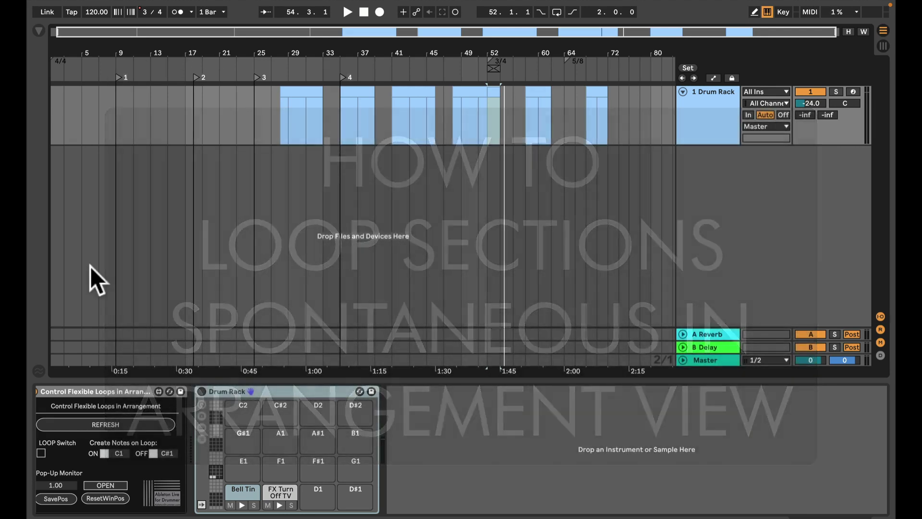
left_click_drag(155, 52, 159, 50)
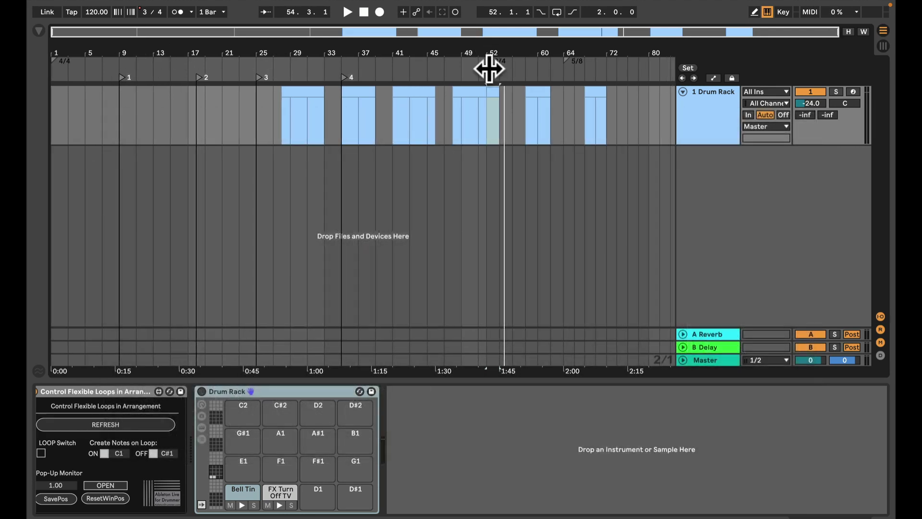
mouse_move(488, 69)
left_mouse_down()
mouse_move(167, 70)
mouse_move(188, 71)
left_mouse_up()
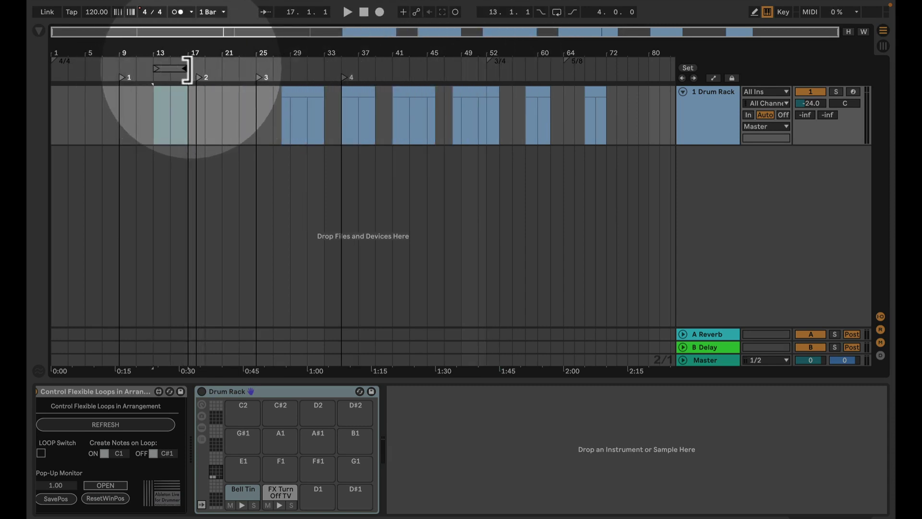
left_click(560, 14)
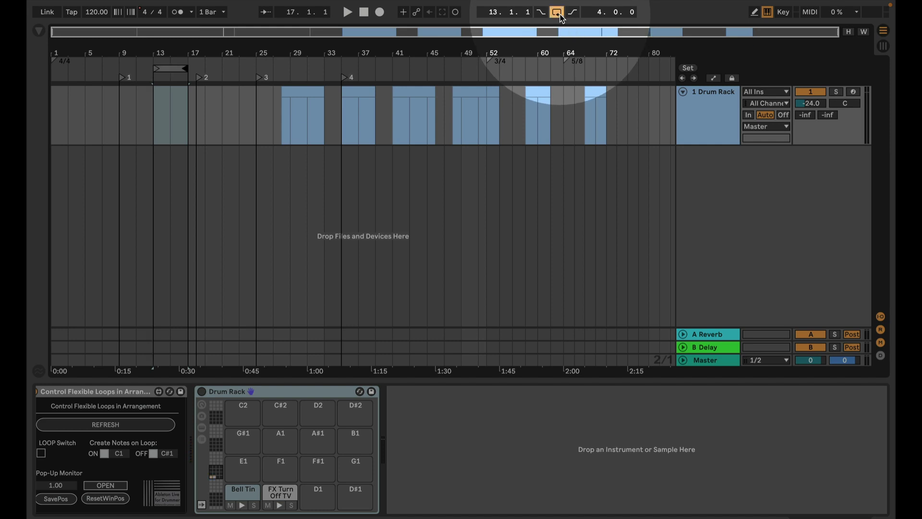
Move the four-bar loop brace to start at bar 5, and switch arrangement looping off.
left_click(194, 427)
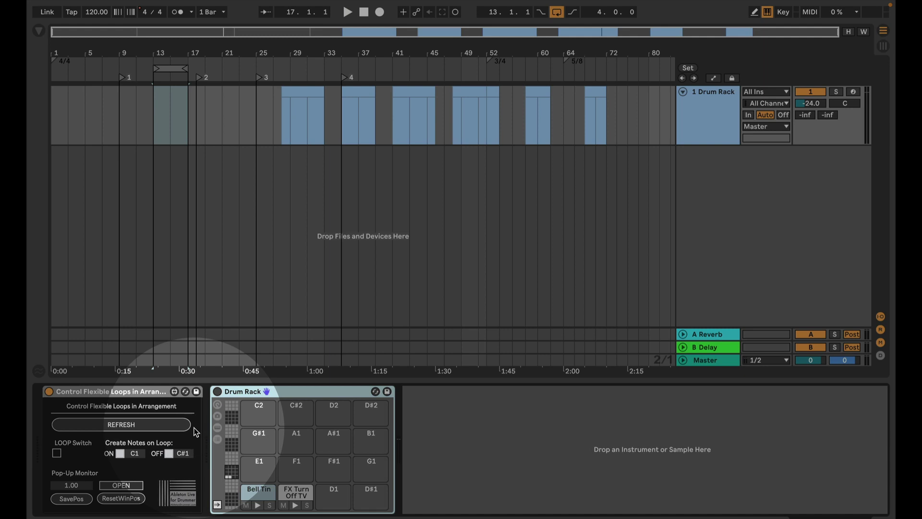
left_click(171, 69)
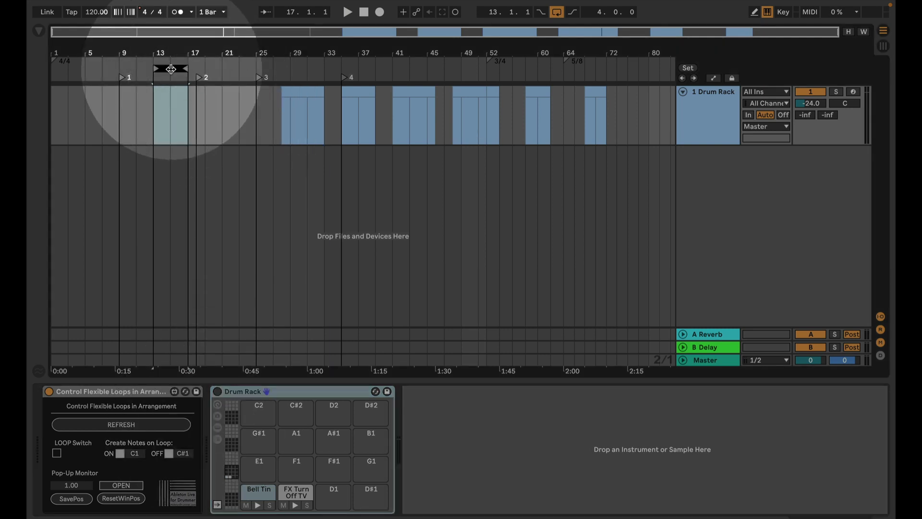
left_click_drag(171, 69, 103, 76)
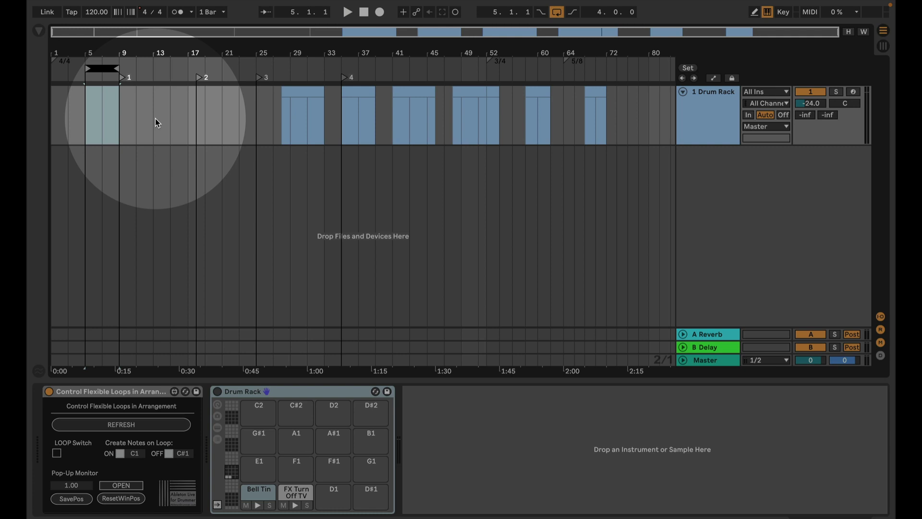
left_click_drag(155, 119, 186, 117)
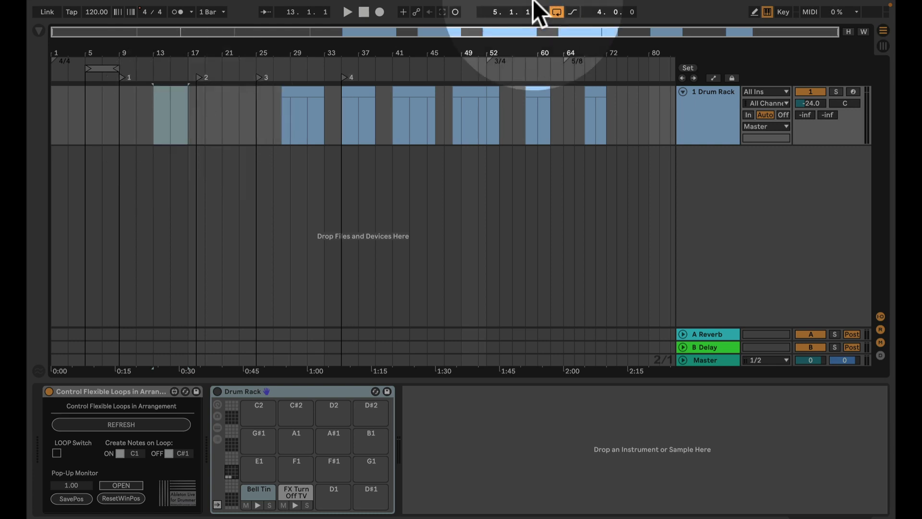
left_click(557, 10)
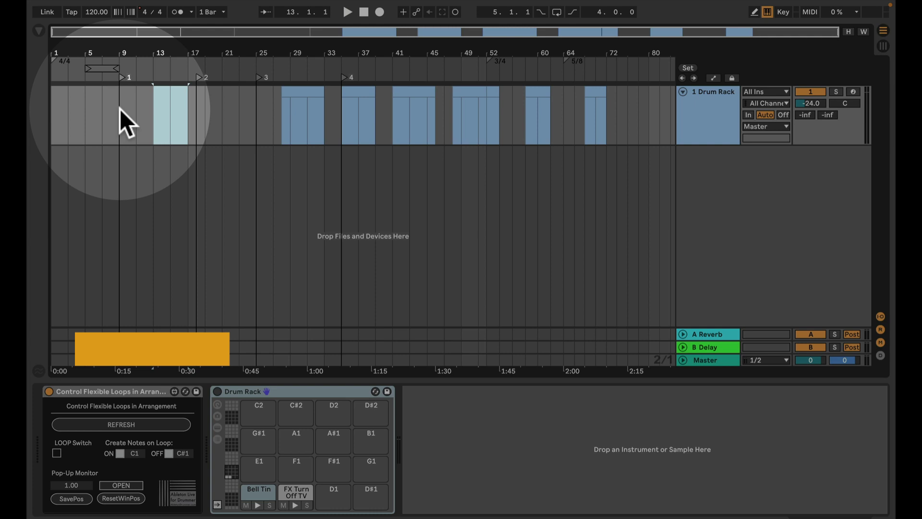
Create a two-bar MIDI clip at bar 9 on the Drum Rack track and duplicate it three times up to bar 17.
left_click_drag(122, 108, 134, 108)
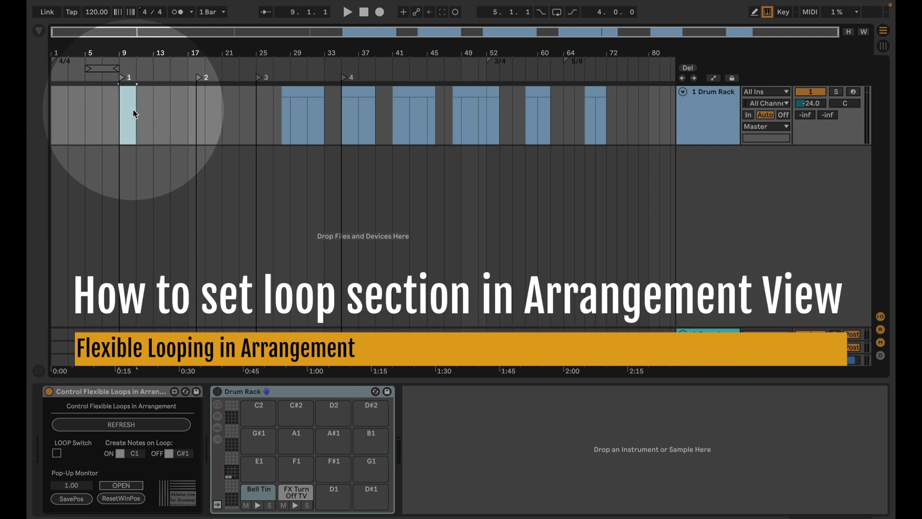
key("ctrl+shift+m")
key("ctrl+d")
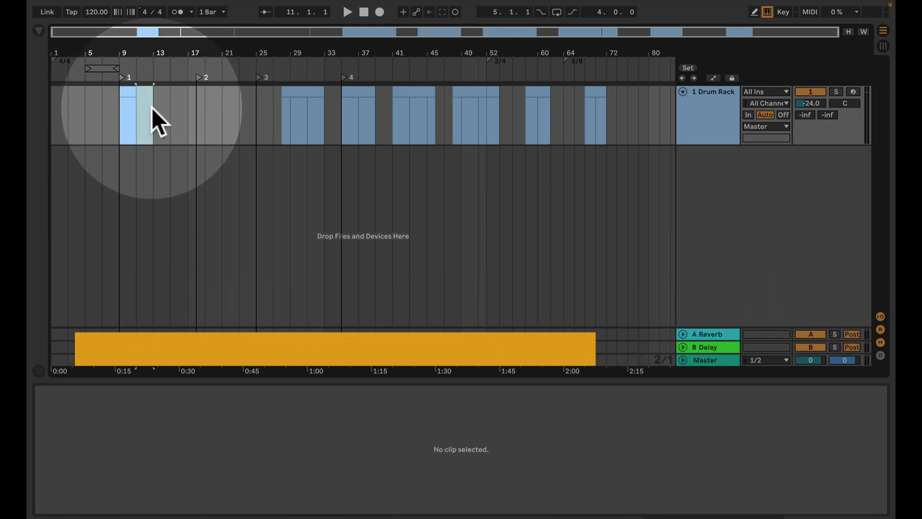
key("ctrl+d")
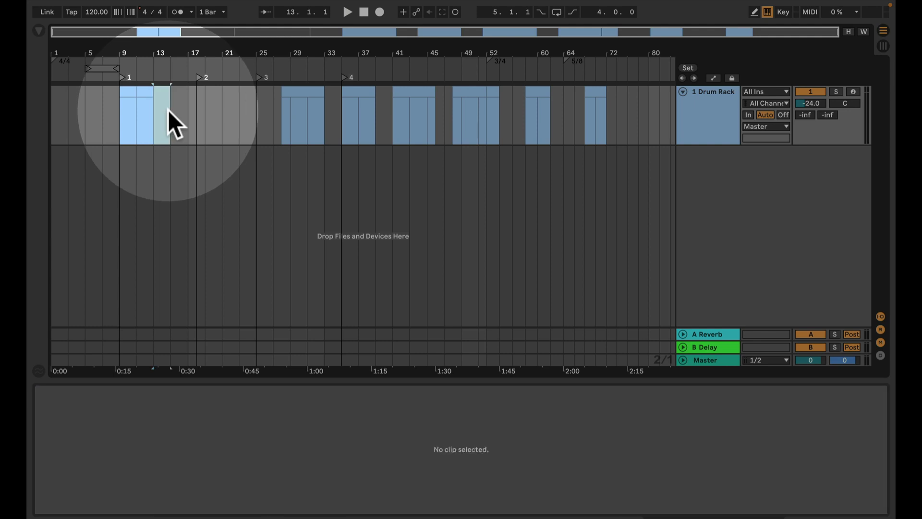
key("ctrl+d")
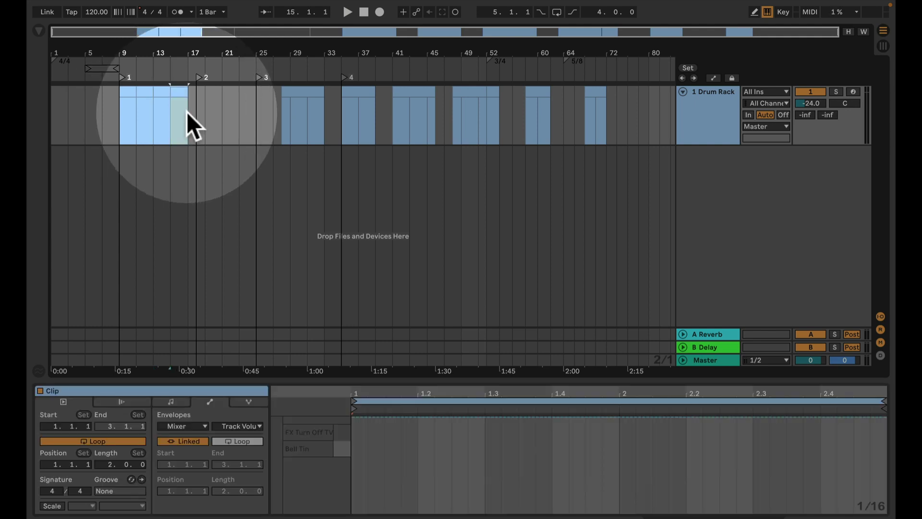
Refresh the Control Flexible Loops in Arrangement device on the Drum Rack track.
left_click(699, 99)
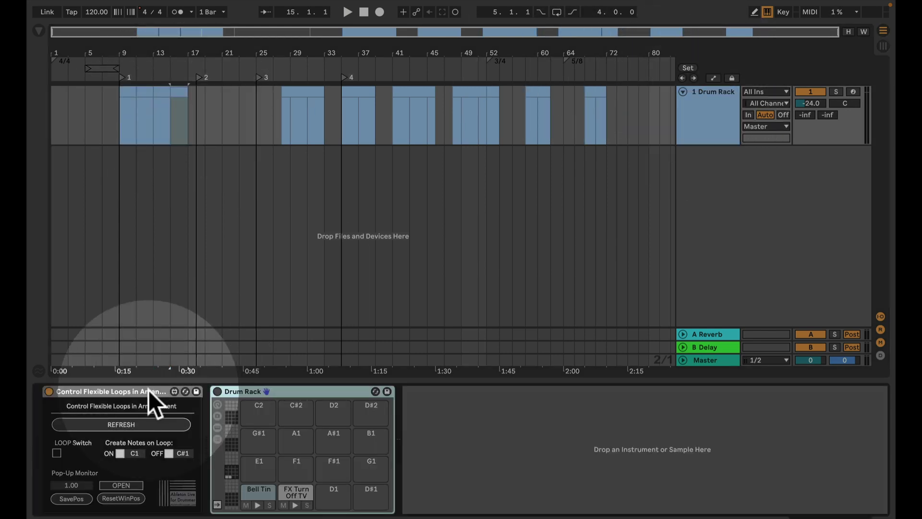
left_click(125, 424)
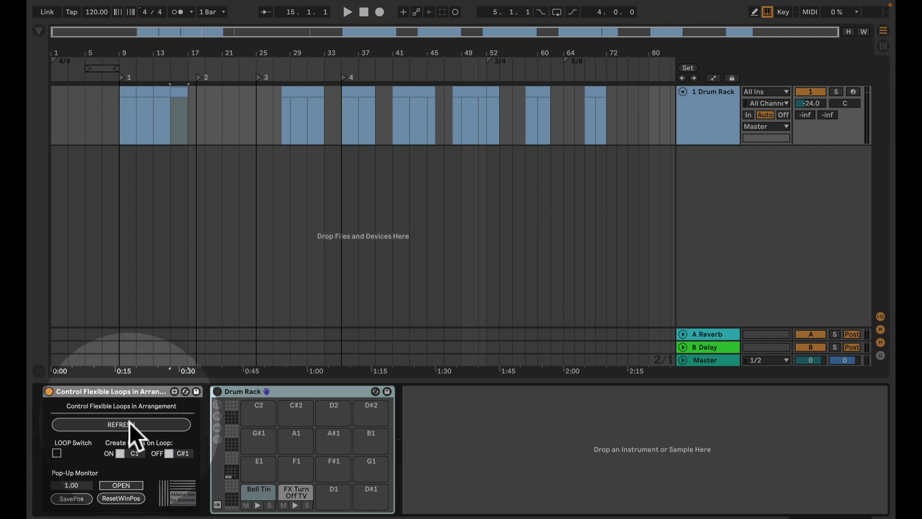
left_click(129, 424)
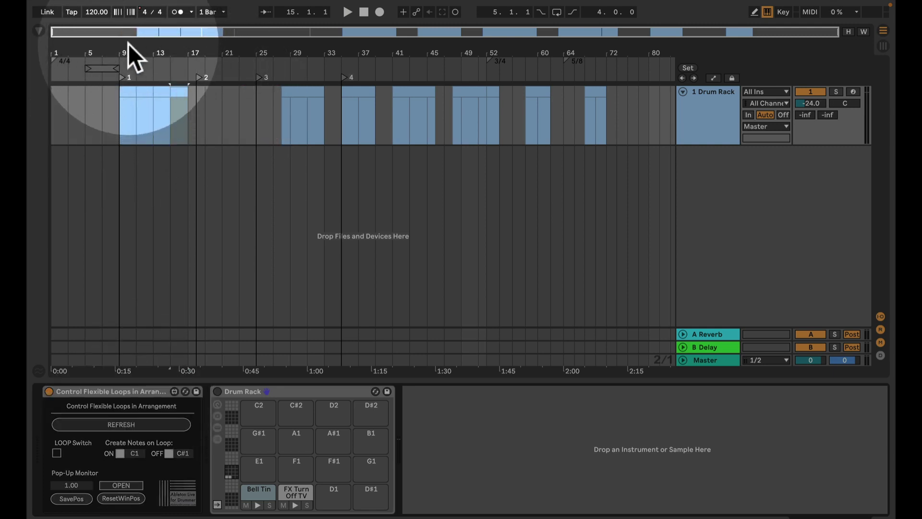
Play the arrangement from just before bar 9 and test switching looping on and off across the new clips.
left_click_drag(124, 53, 112, 100)
left_click(112, 100)
key("space")
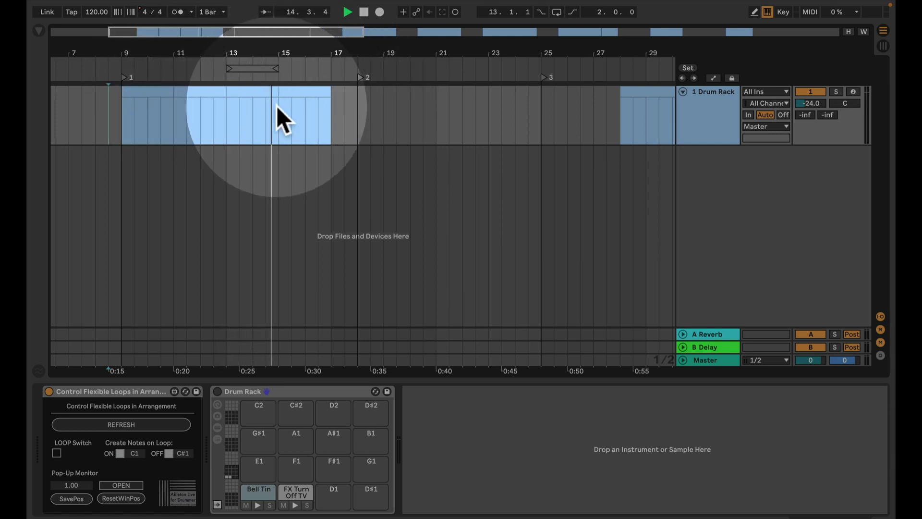
left_click(558, 13)
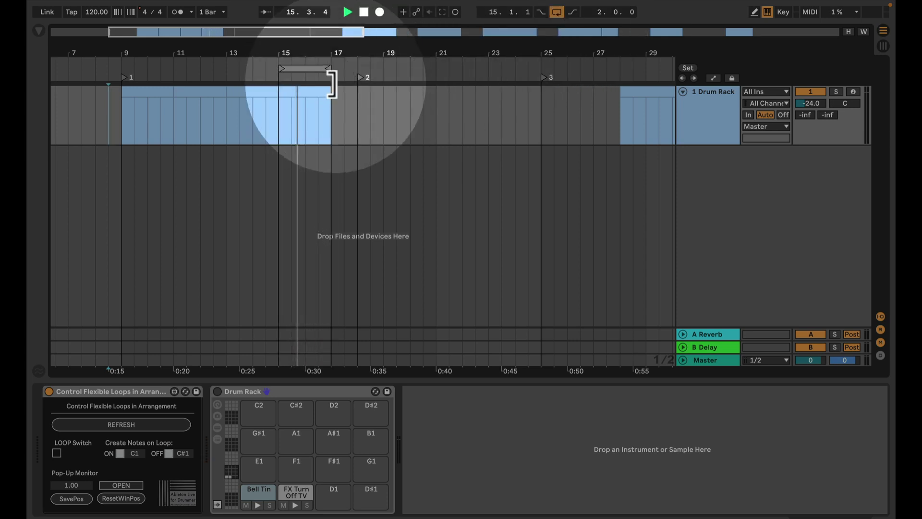
left_click(557, 13)
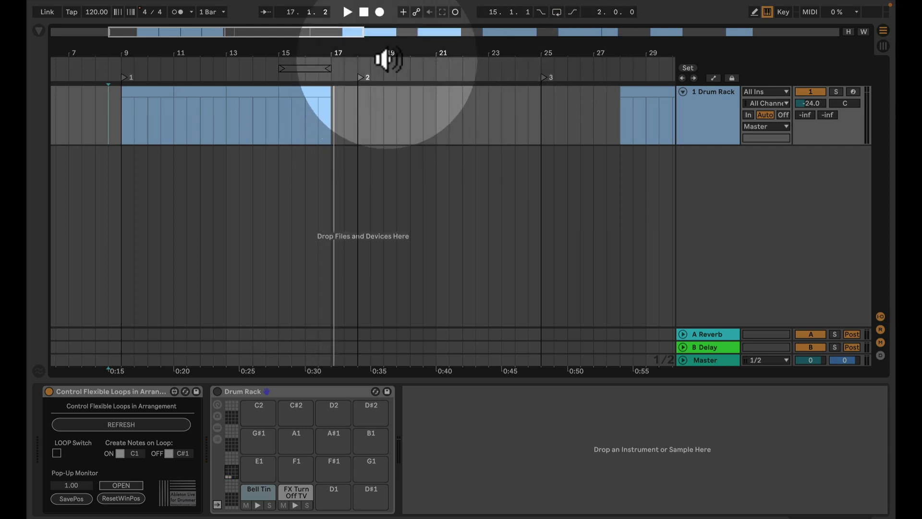
Add a two-bar MIDI clip at bar 19 on the Drum Rack track and refresh the flexible loops device.
mouse_move(388, 55)
left_mouse_down()
mouse_move(360, 34)
mouse_move(388, 52)
left_mouse_up()
left_click(206, 55)
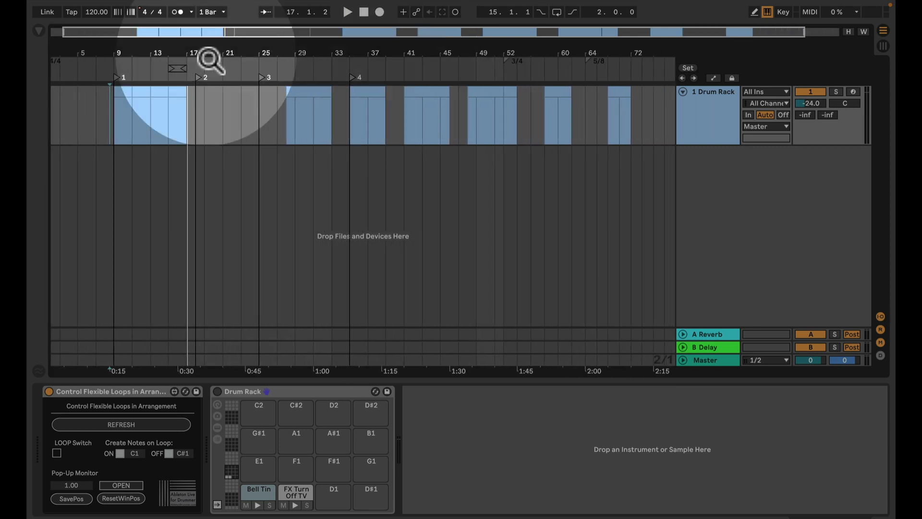
left_click_drag(206, 99, 219, 100)
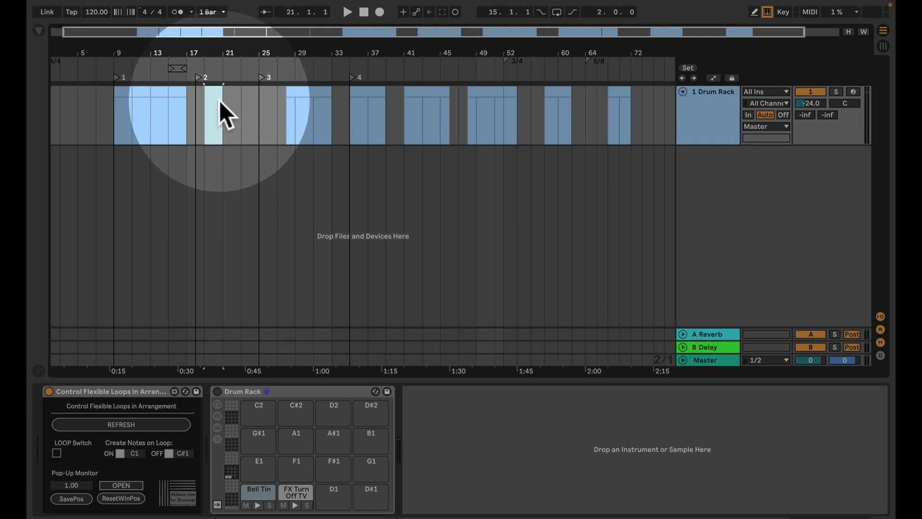
key("ctrl+shift+m")
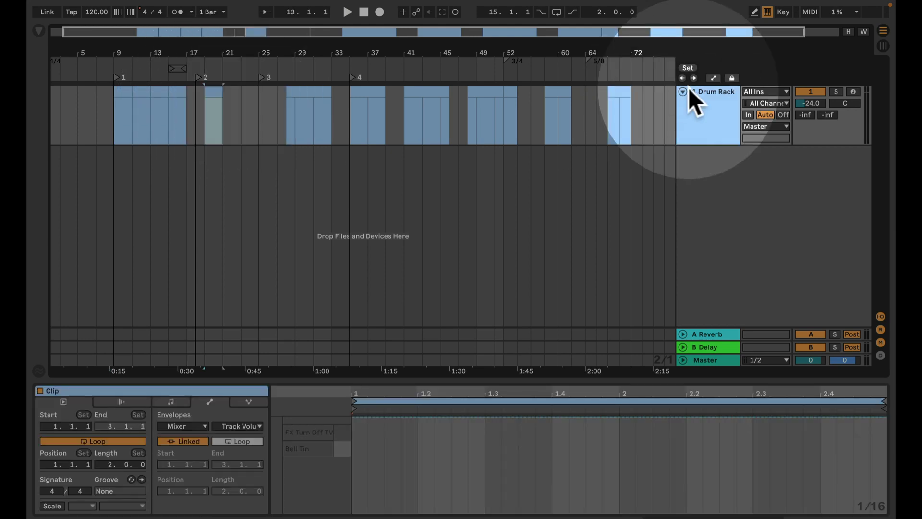
left_click(718, 93)
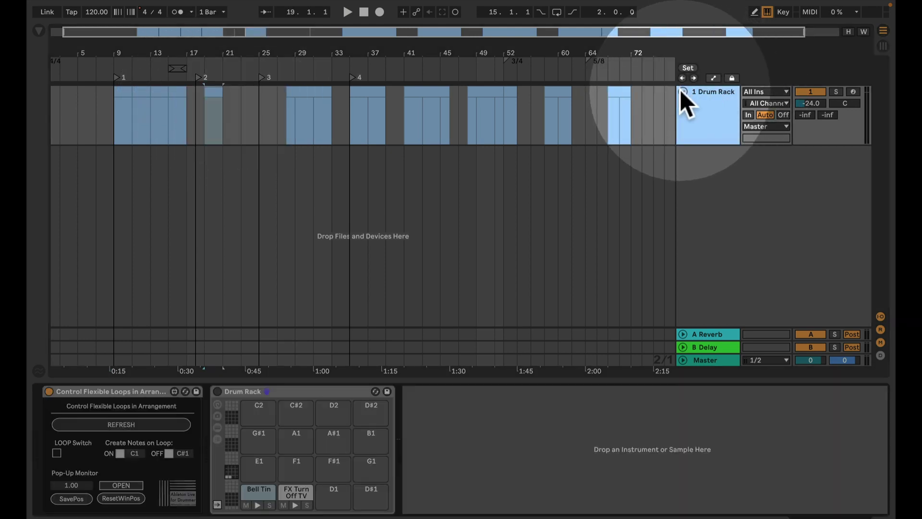
left_click(143, 428)
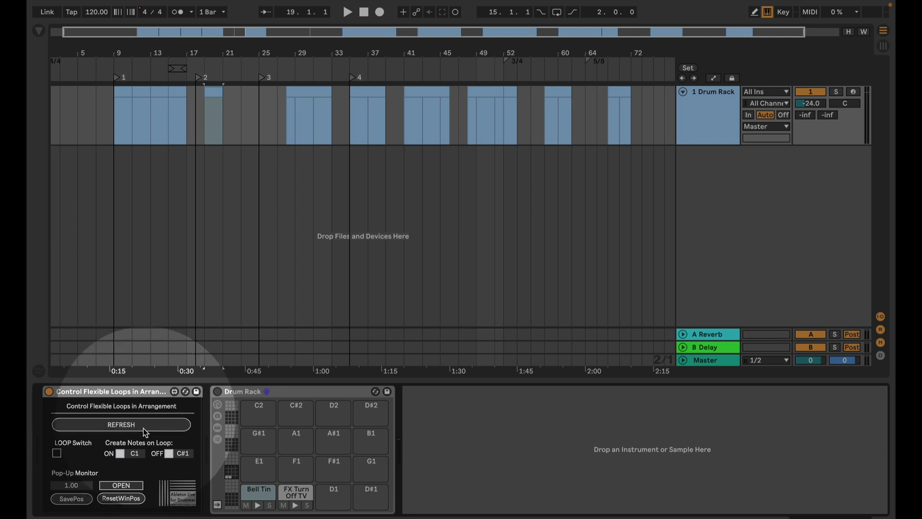
Move the two-bar clip from bar 19 to bar 21 and refresh the flexible loops device again.
left_click_drag(209, 88, 224, 88)
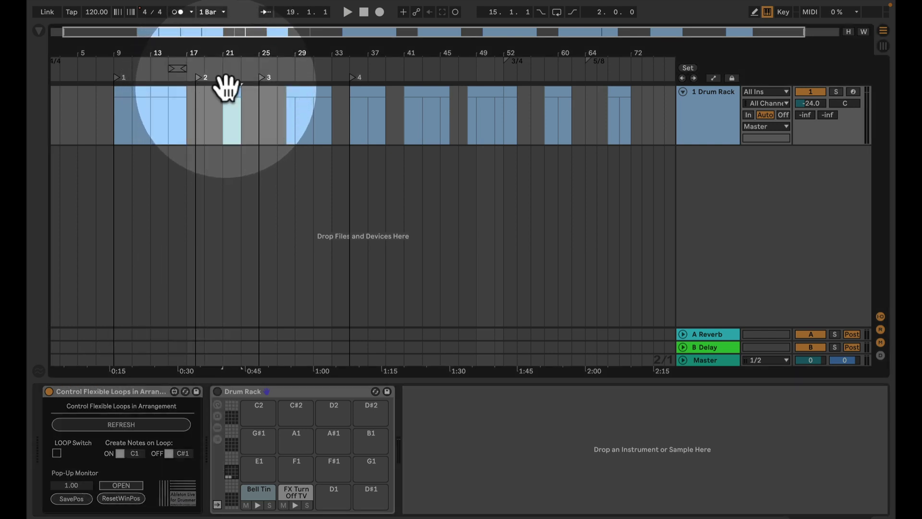
left_click(133, 428)
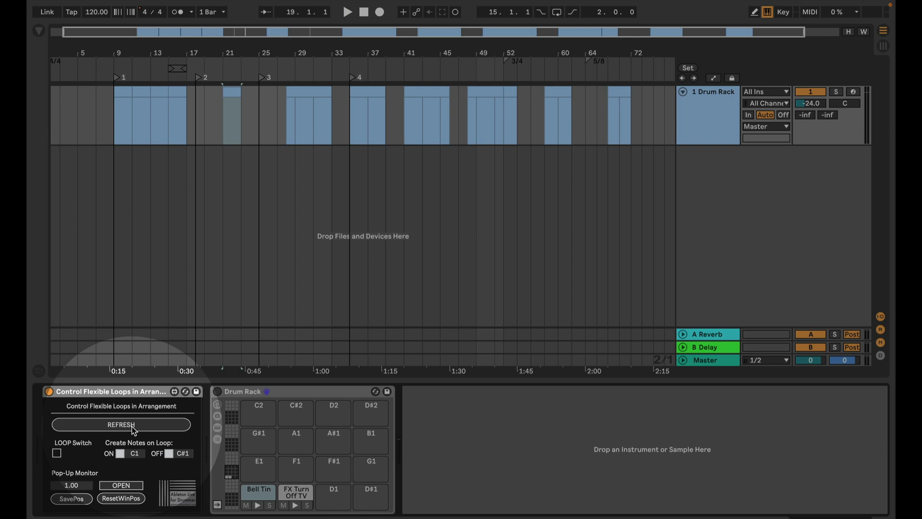
left_click(134, 99)
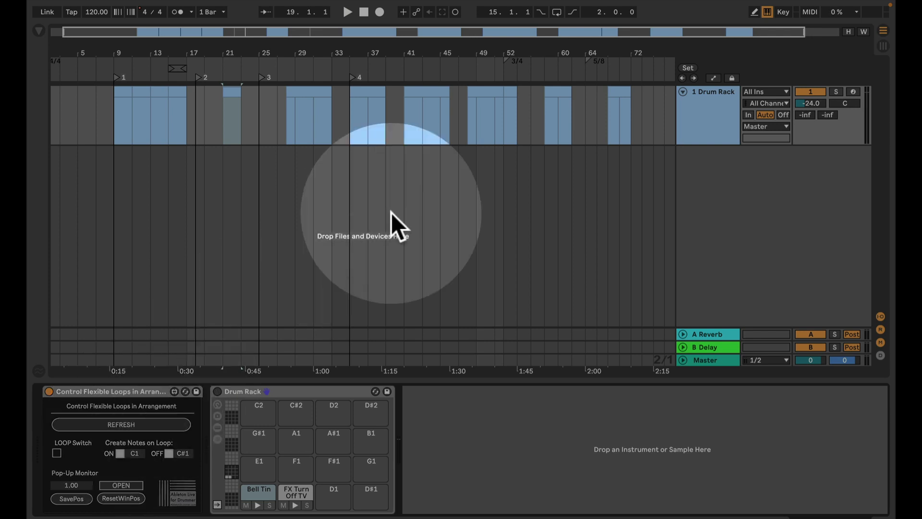
Toggle arrangement looping on and off repeatedly to test the notes triggered on the Drum Rack pads.
left_click(559, 13)
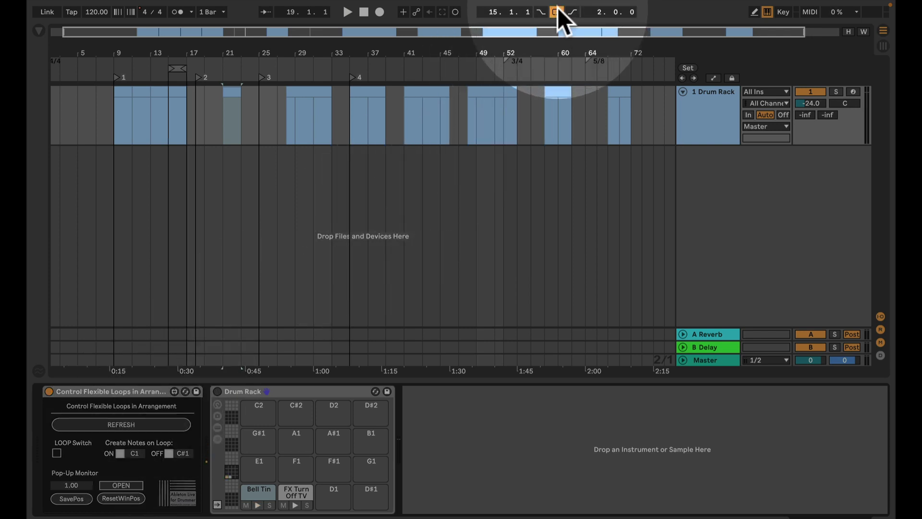
left_click(558, 8)
left_click(558, 9)
left_click(557, 11)
left_click(557, 12)
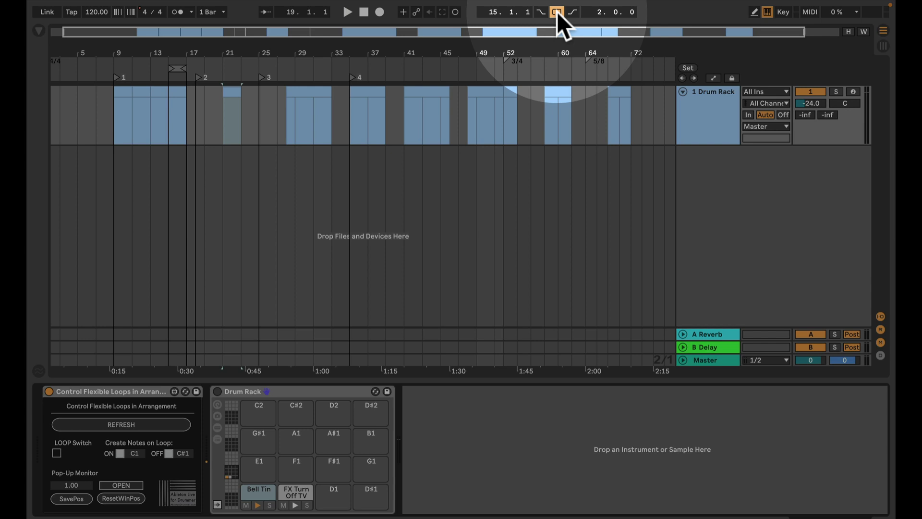
left_click(557, 11)
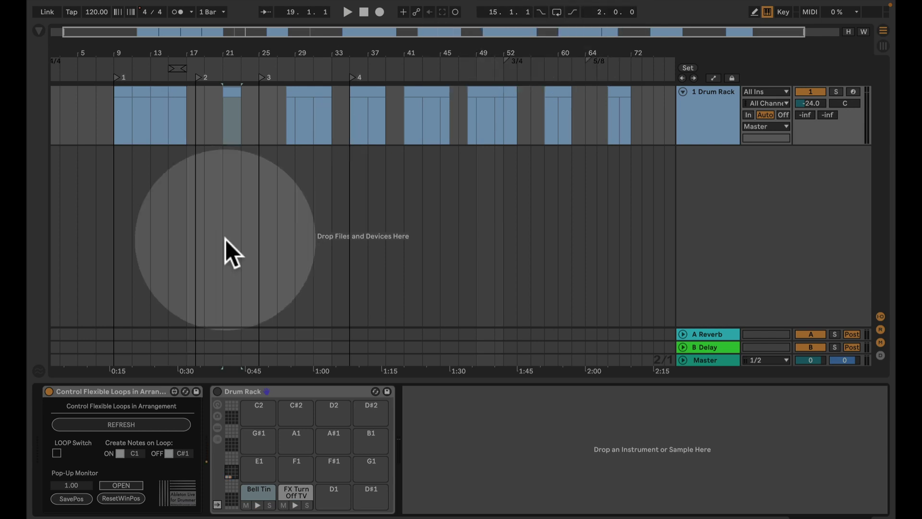
Enable the device's LOOP Switch and arm the Drum Rack track for recording, with monitoring set to Auto.
left_click(57, 453)
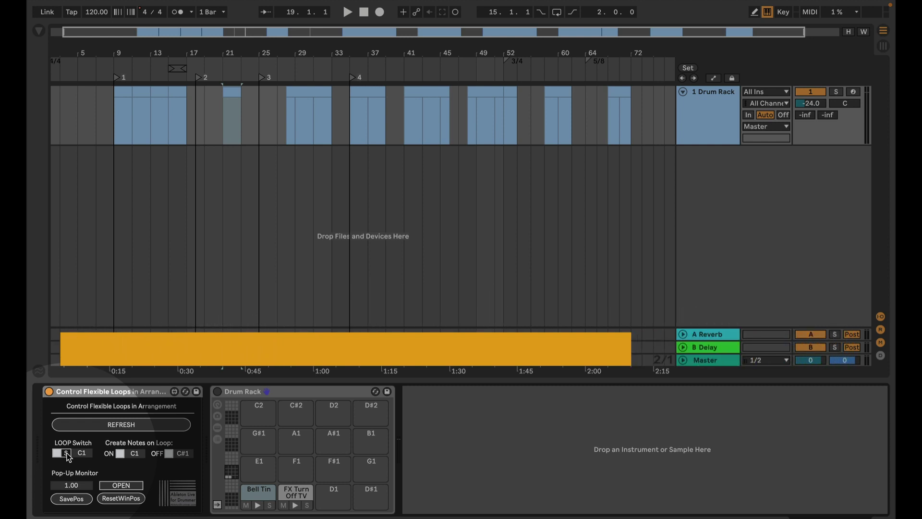
left_click(747, 115)
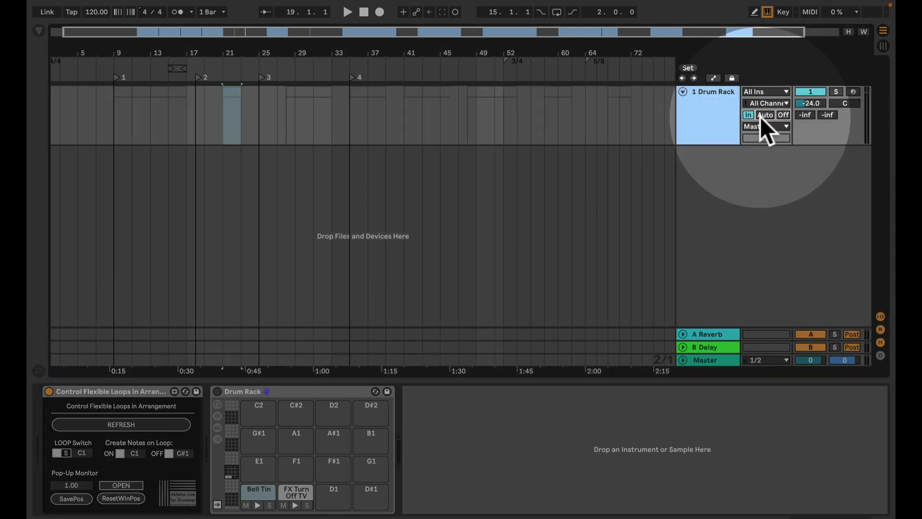
left_click(764, 115)
left_click(853, 92)
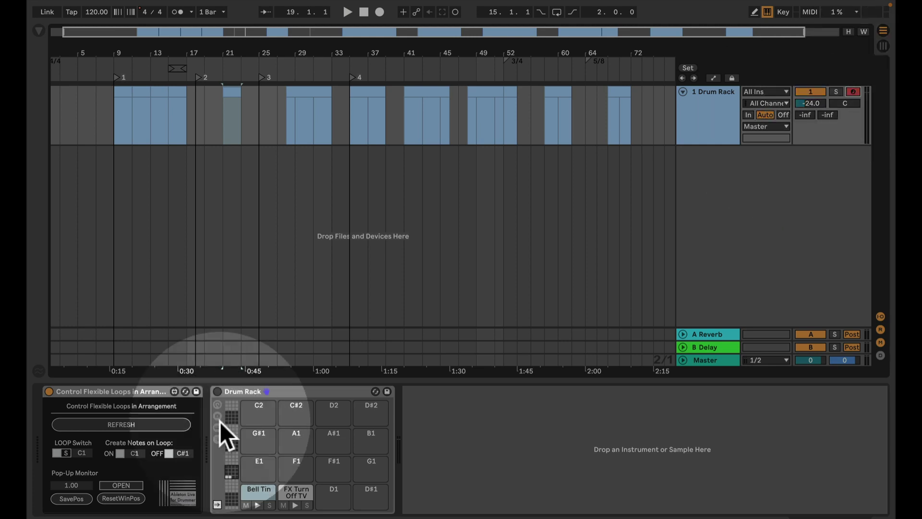
Assign F3 as the trigger note of the LOOP Switch.
left_click(67, 454)
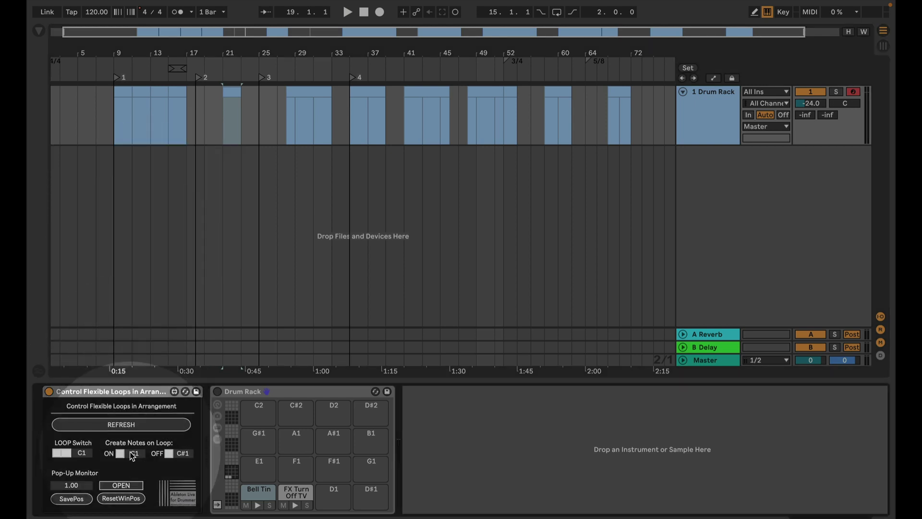
key("a")
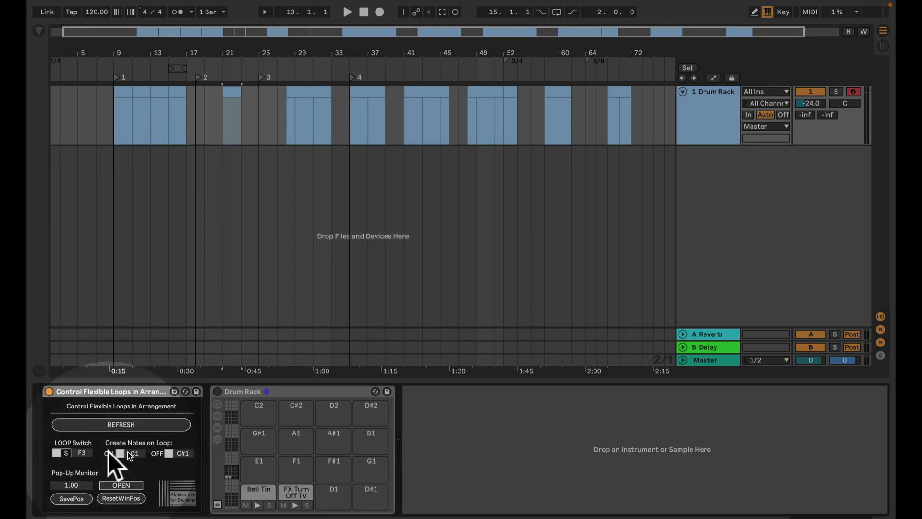
Test the LOOP Switch with its F3 trigger note and reassign the trigger note to E3.
left_click(68, 453)
left_click(68, 453)
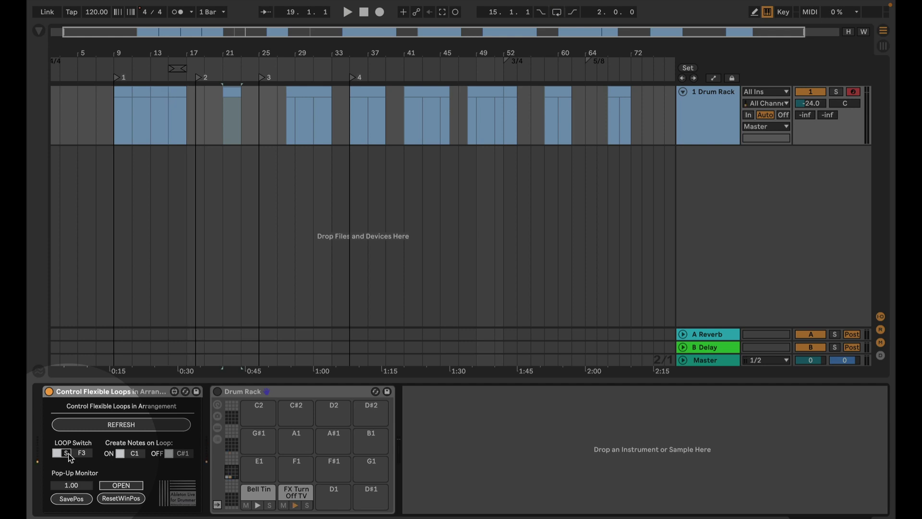
key("f")
key("f")
key("f")
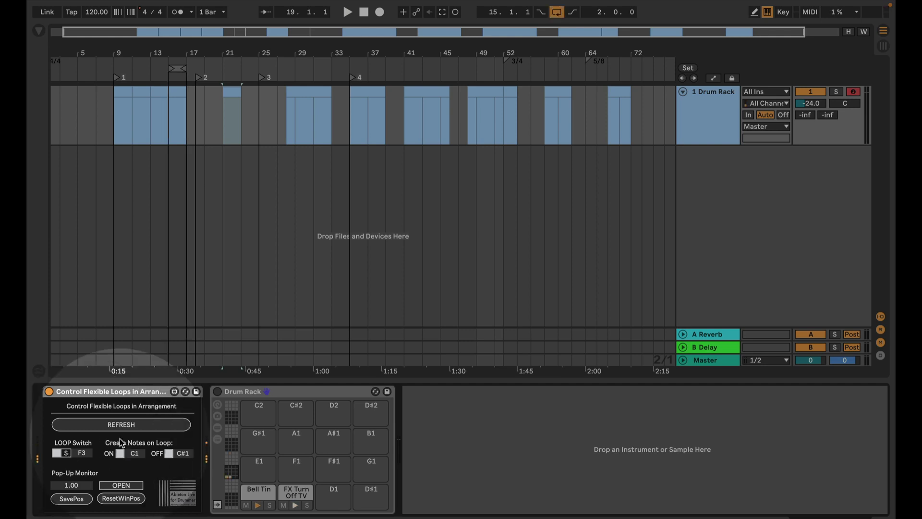
left_click(59, 454)
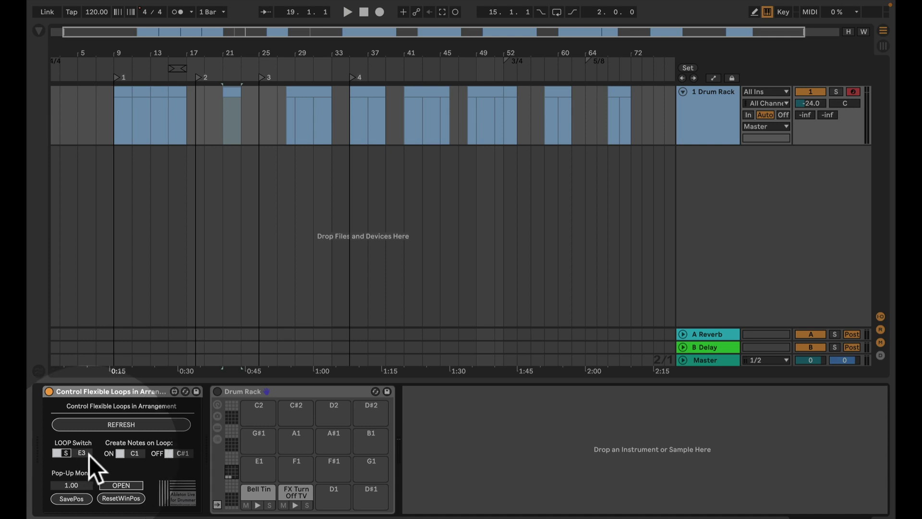
Toggle arrangement looping repeatedly with the transport's loop switch and the E3 trigger note, leaving looping on.
left_click(558, 13)
left_click(559, 13)
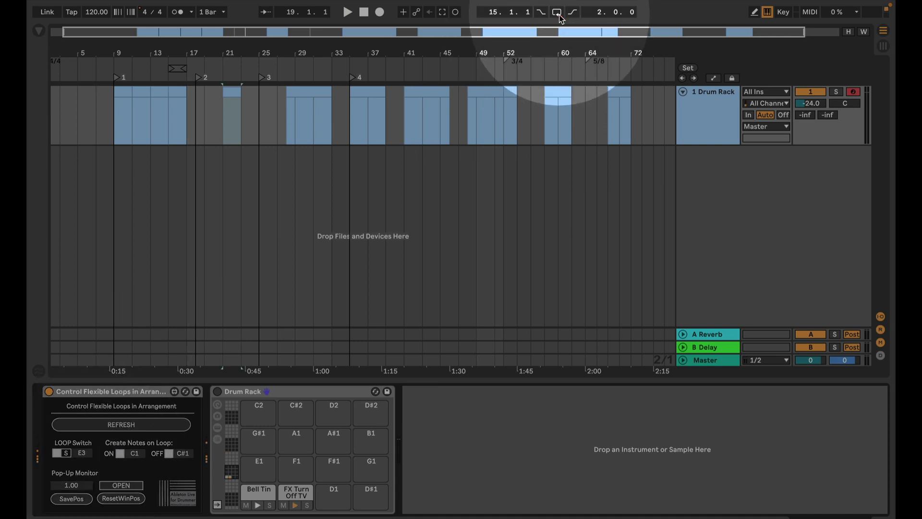
left_click(559, 13)
left_click(559, 14)
left_click(559, 14)
key("d")
key("d")
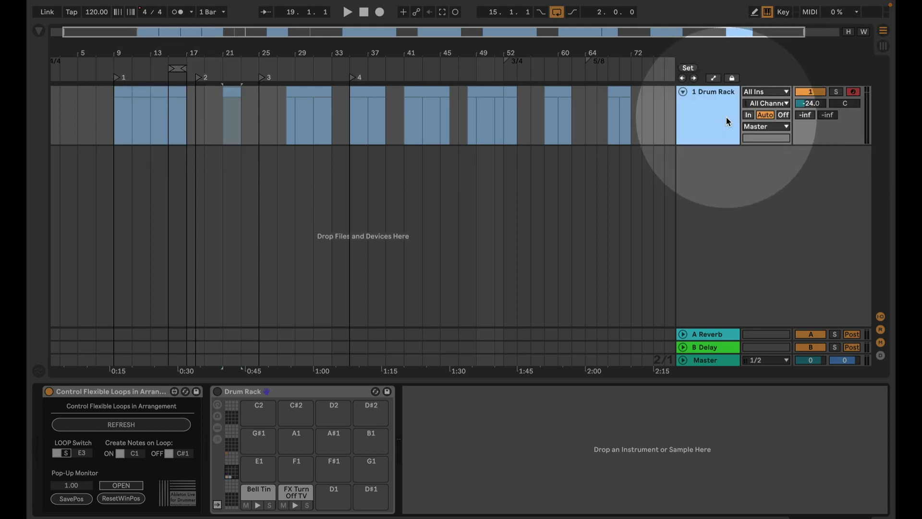
Open the device's Pop-Up Monitor for the loop state and reset its window position.
left_click(197, 405)
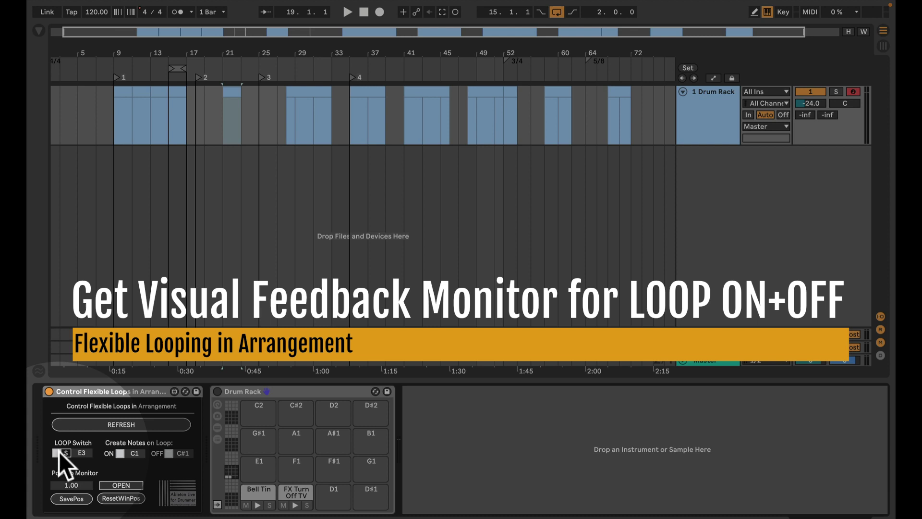
left_click(124, 486)
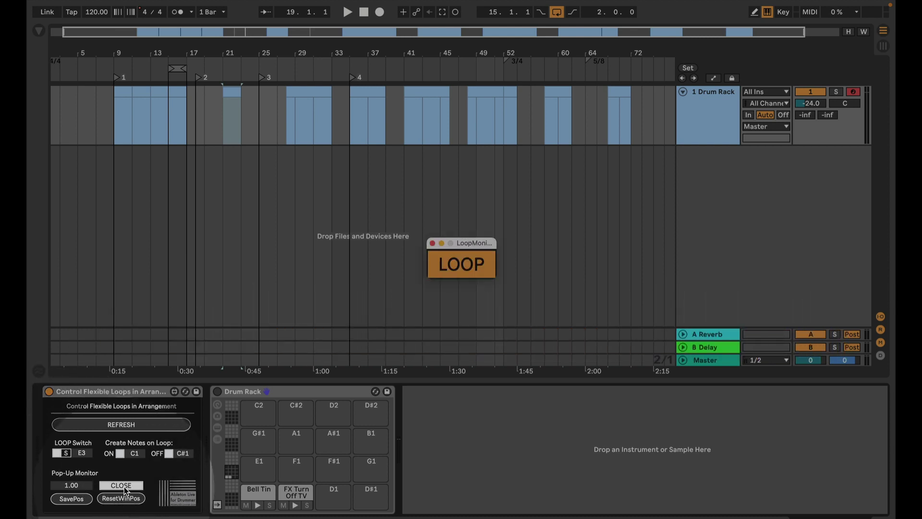
left_click(124, 486)
left_click(124, 486)
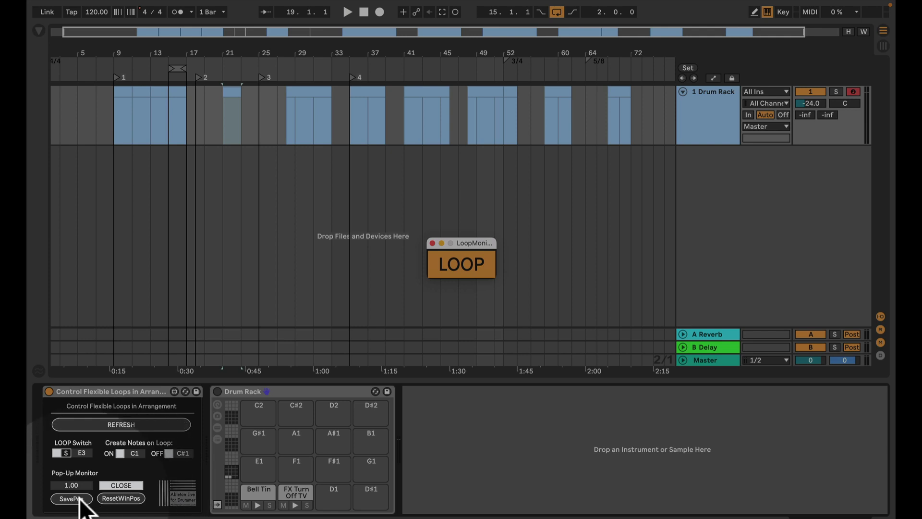
left_click(121, 498)
Enlarge the LoopMonitor window with the Pop-Up Monitor scale and move it beside the track controls.
left_click_drag(215, 76, 292, 192)
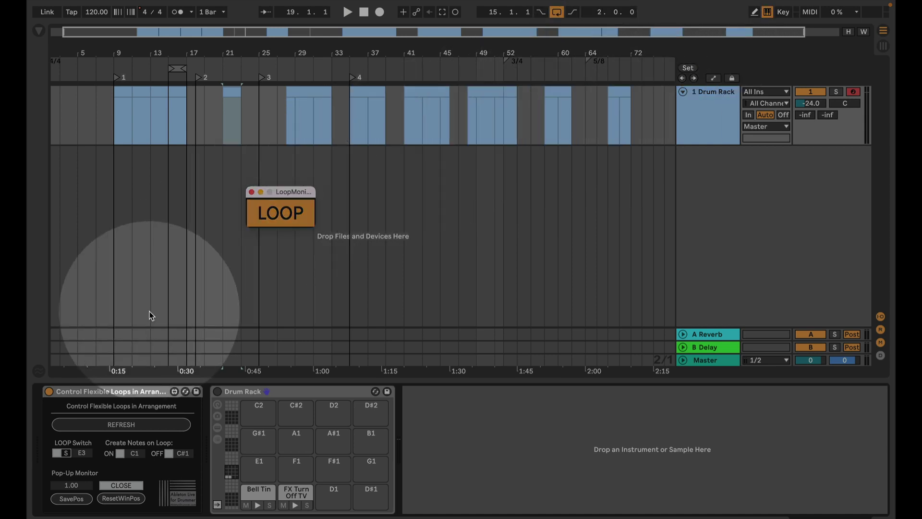
left_click_drag(86, 480, 86, 439)
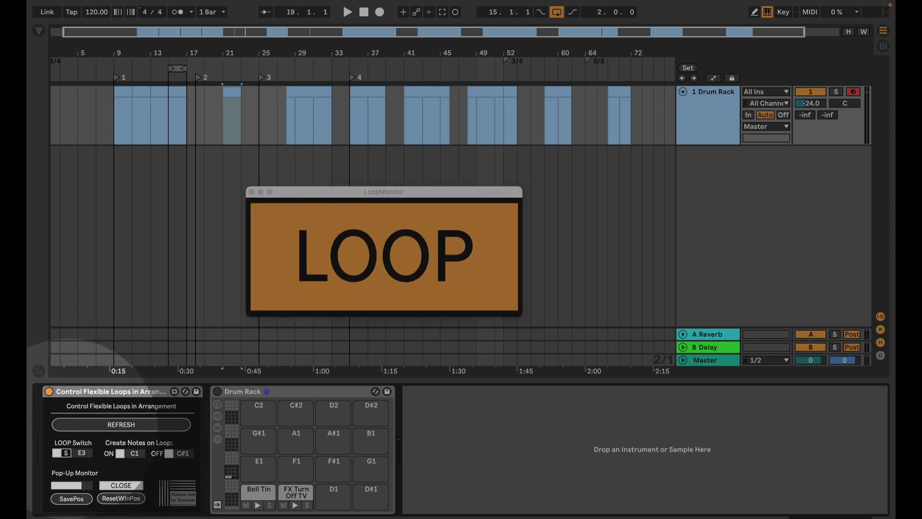
left_click_drag(339, 194, 645, 174)
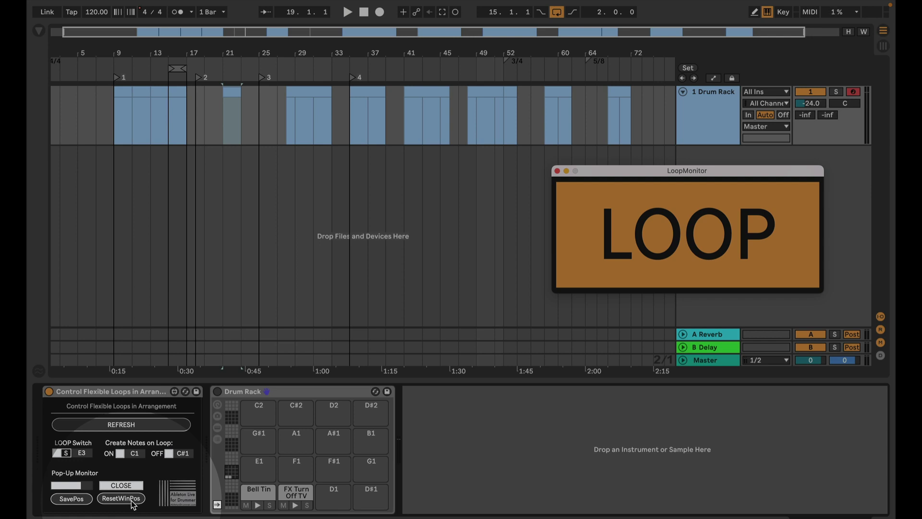
Return the LoopMonitor to scale 1.00 at its reset position and place it over the arrangement overview above marker 2.
left_click(131, 501)
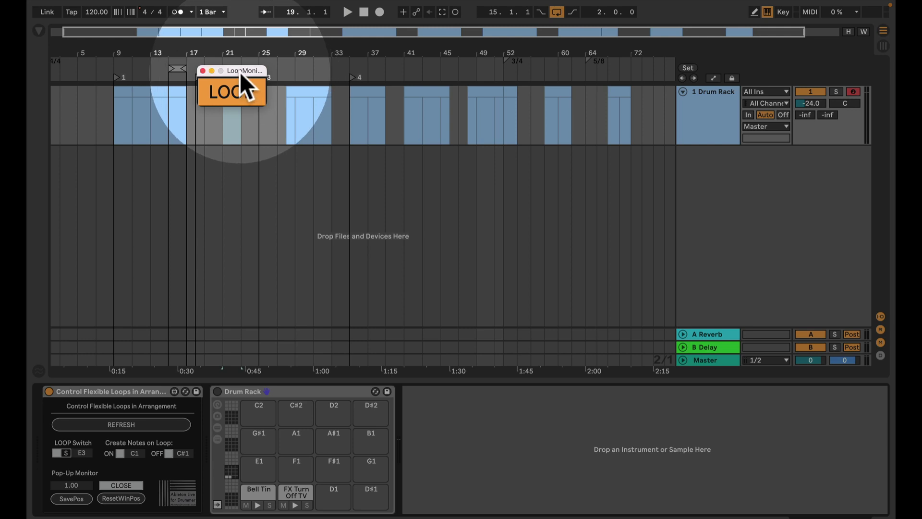
left_click_drag(240, 72, 244, 19)
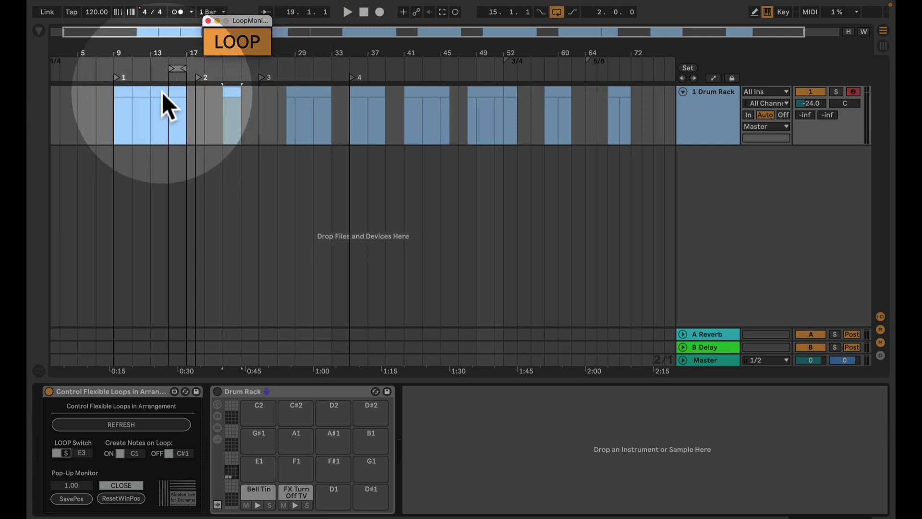
Set the arrangement loop to the first two-bar clip at bar 9 and play it briefly.
left_click(120, 89)
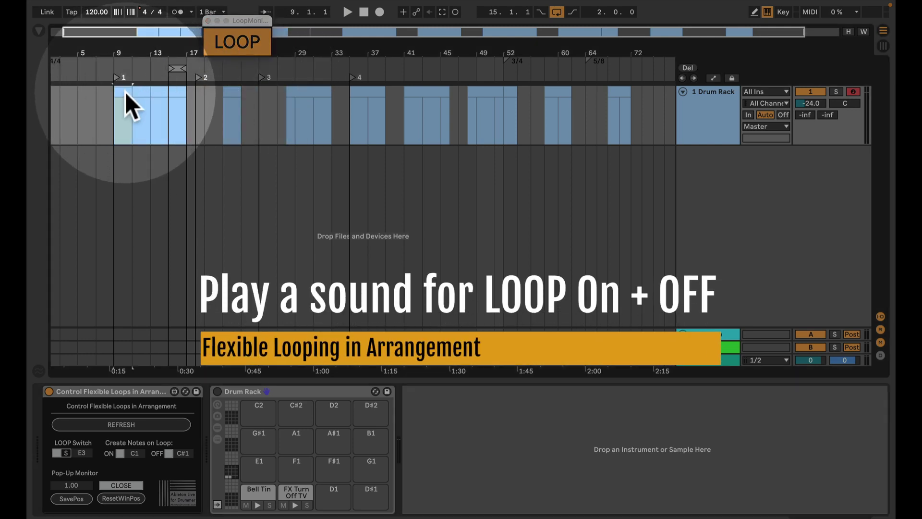
key("super+l")
key("space")
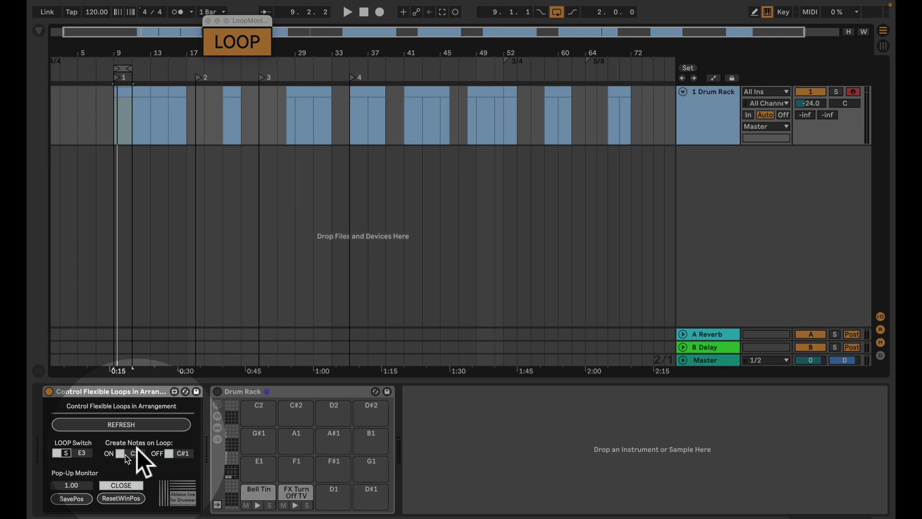
Activate the Drum Rack device, keeping note creation enabled for loop ON (C1) and OFF (C#1).
left_click(218, 391)
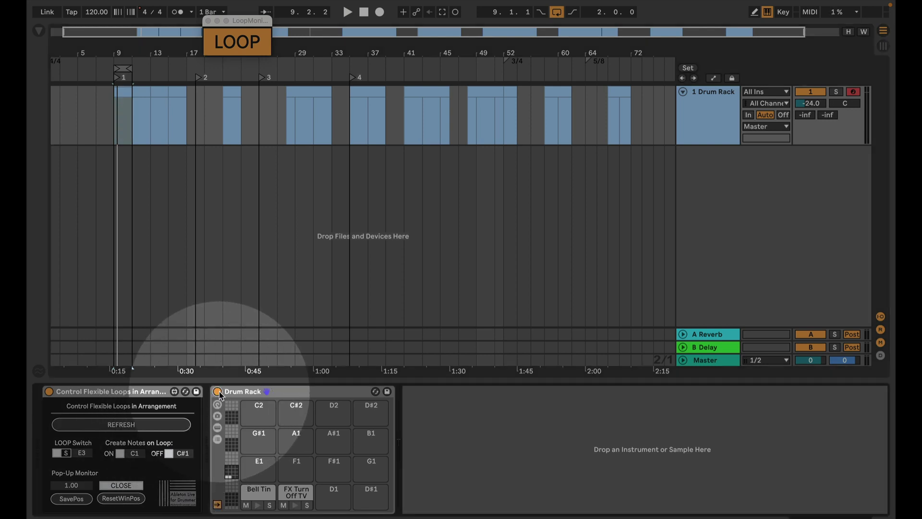
left_click(164, 457)
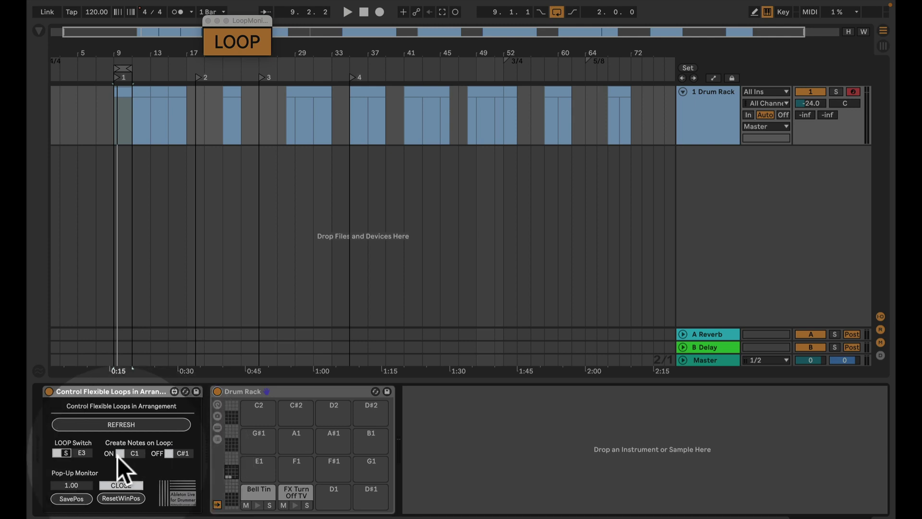
left_click(166, 454)
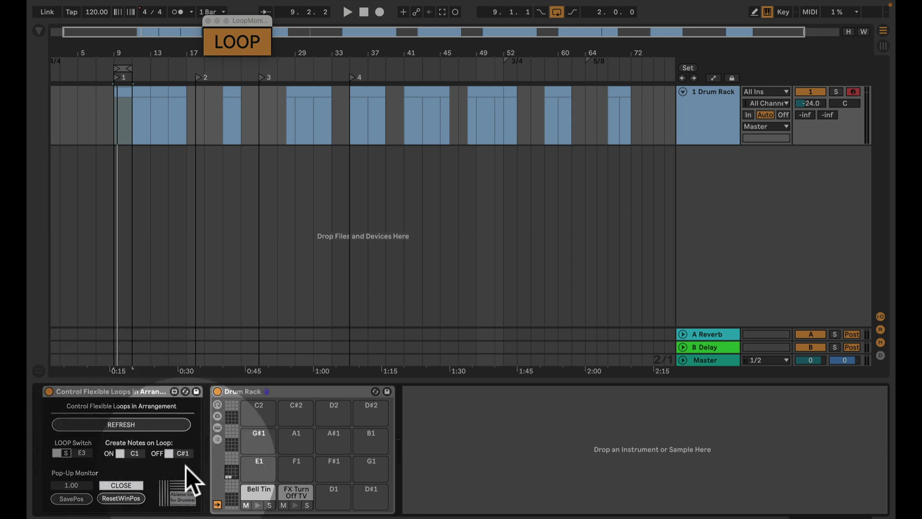
left_click(116, 455)
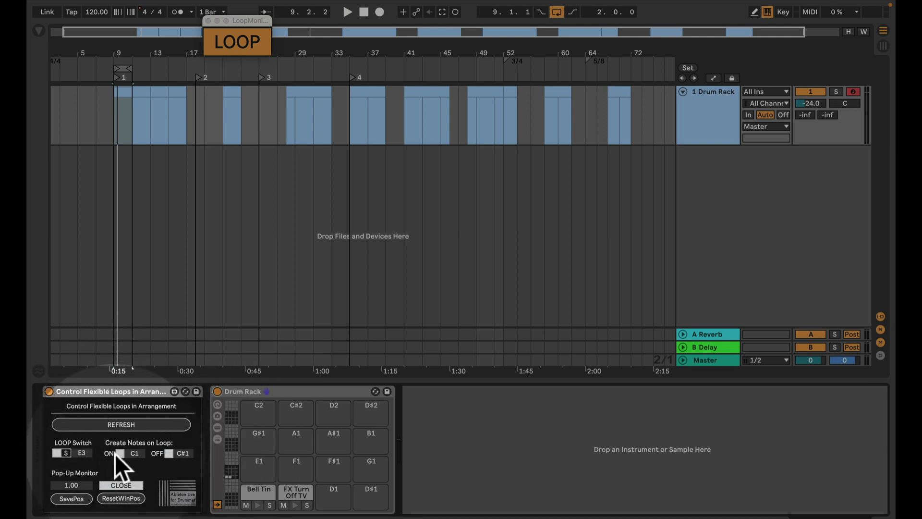
left_click(121, 455)
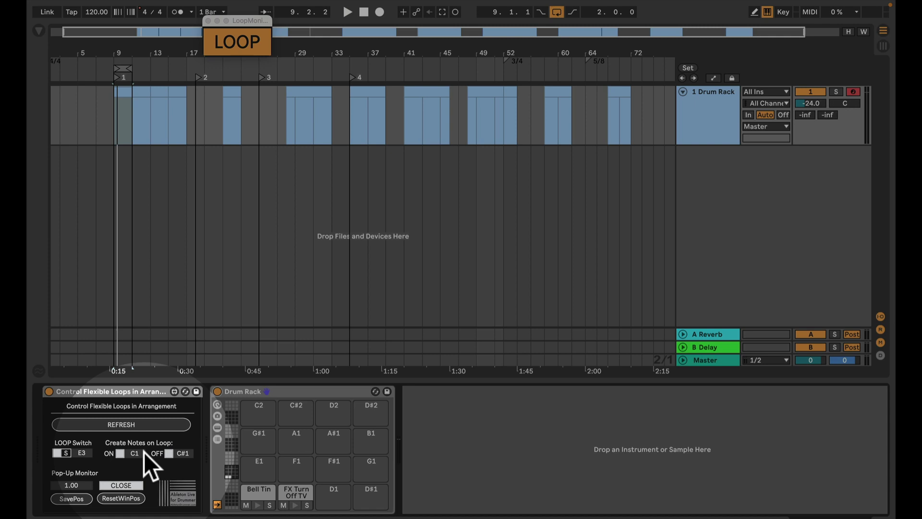
Switch the created notes for loop ON (C1) and loop OFF (C#1) off and back on.
left_click(122, 453)
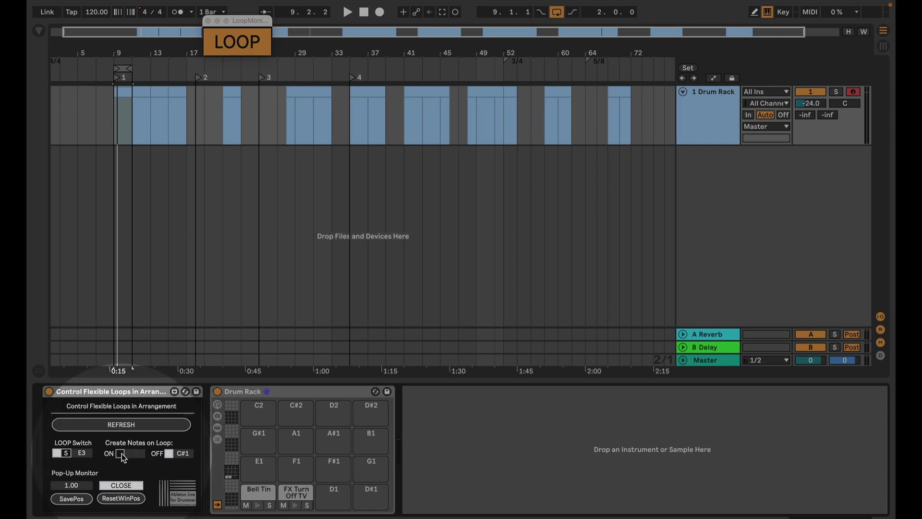
left_click(122, 453)
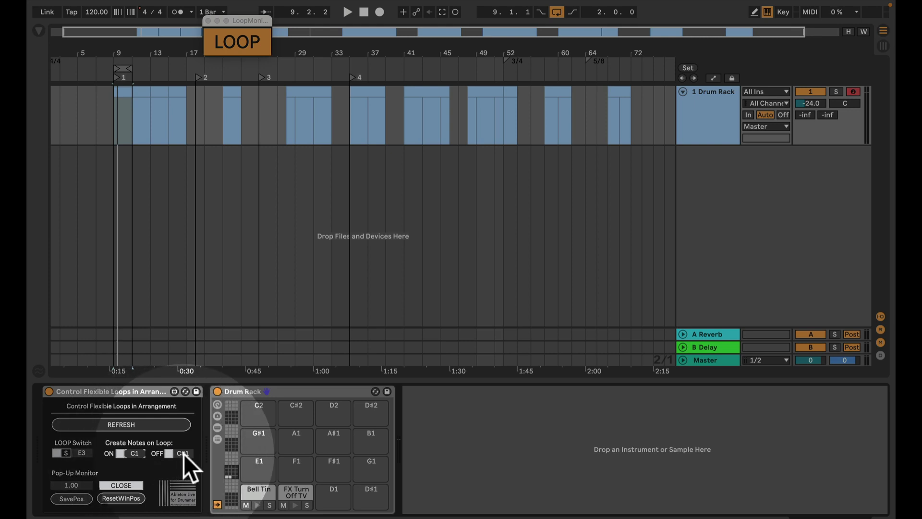
left_click(171, 453)
left_click(172, 454)
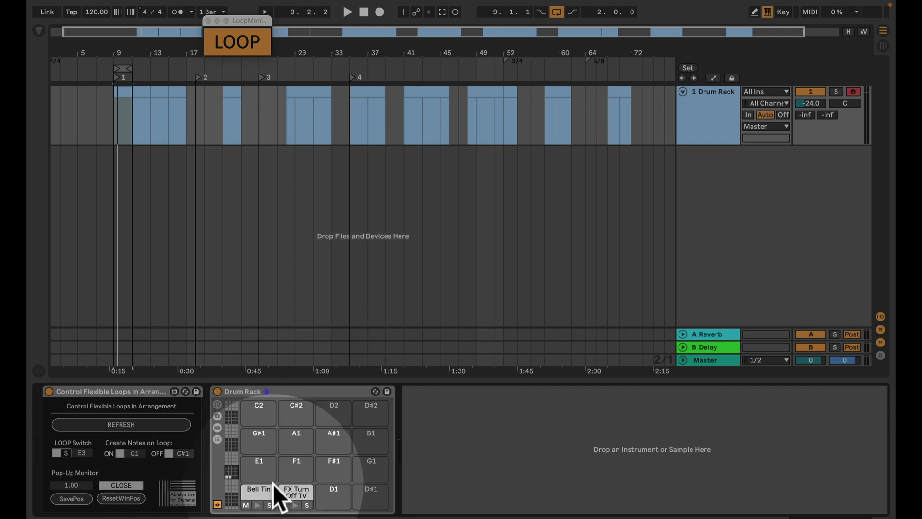
Show the sample of the Bell Tin pad in the Drum Rack.
left_click(299, 401)
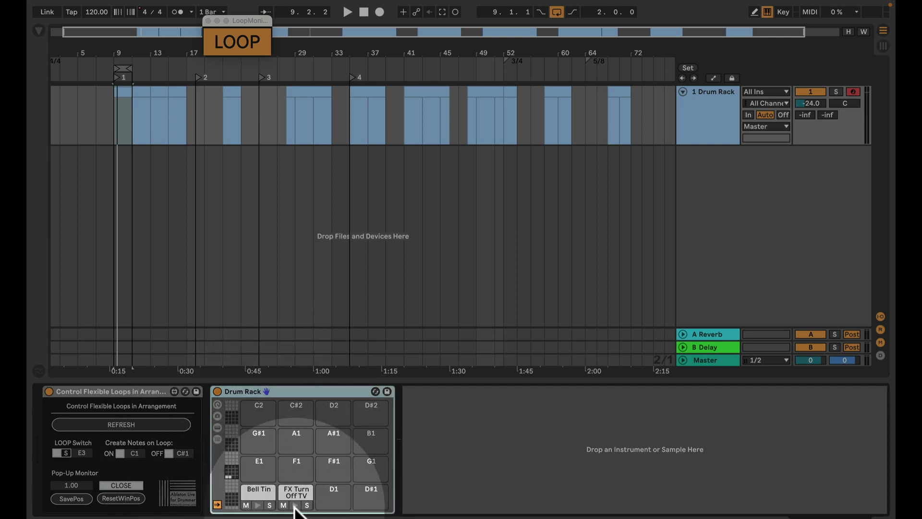
left_click(256, 495)
left_click(298, 497)
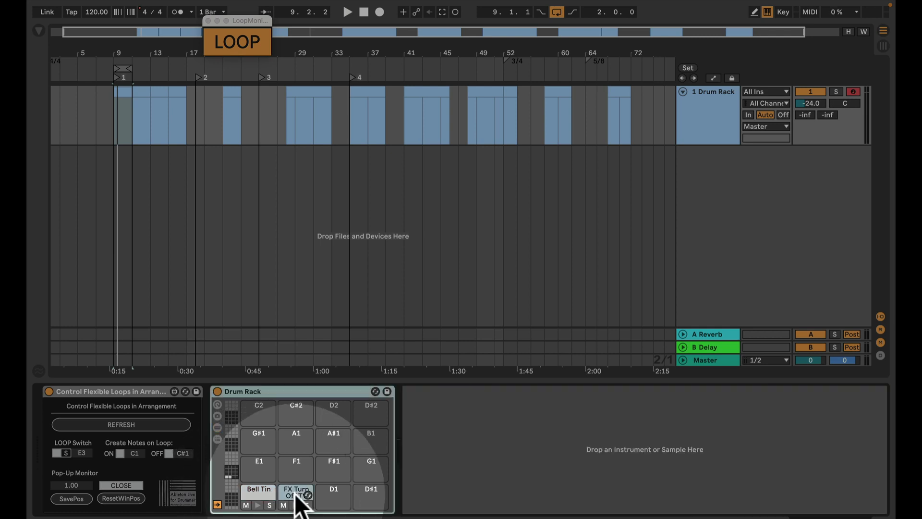
left_click(258, 490)
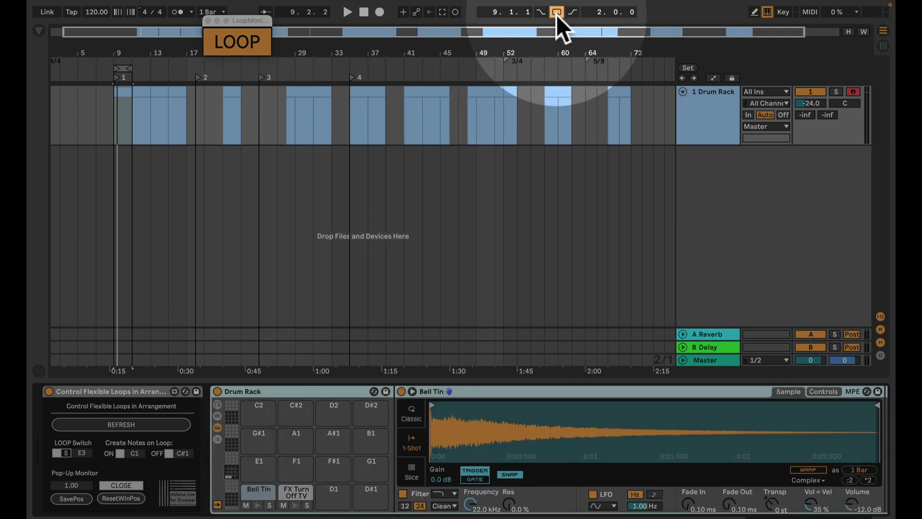
Toggle arrangement looping off, on and off again to hear the Drum Rack sounds for each state.
left_click(557, 12)
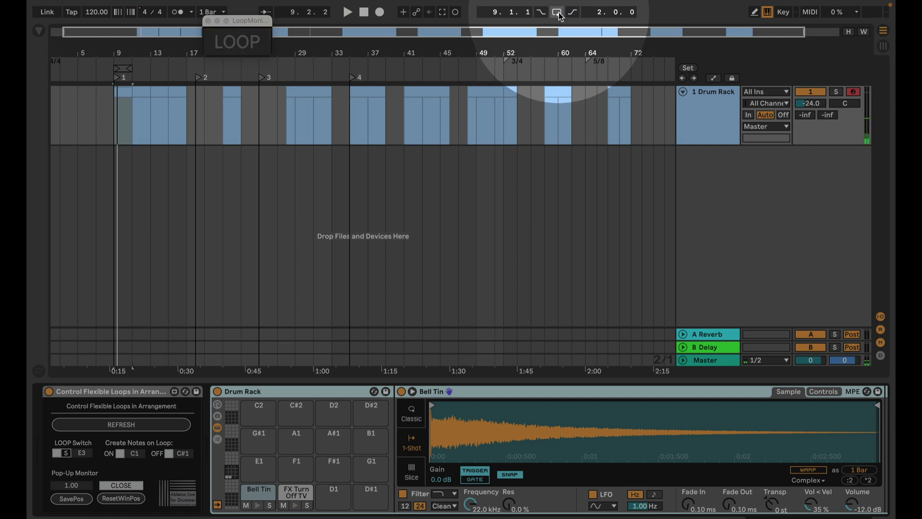
left_click(558, 13)
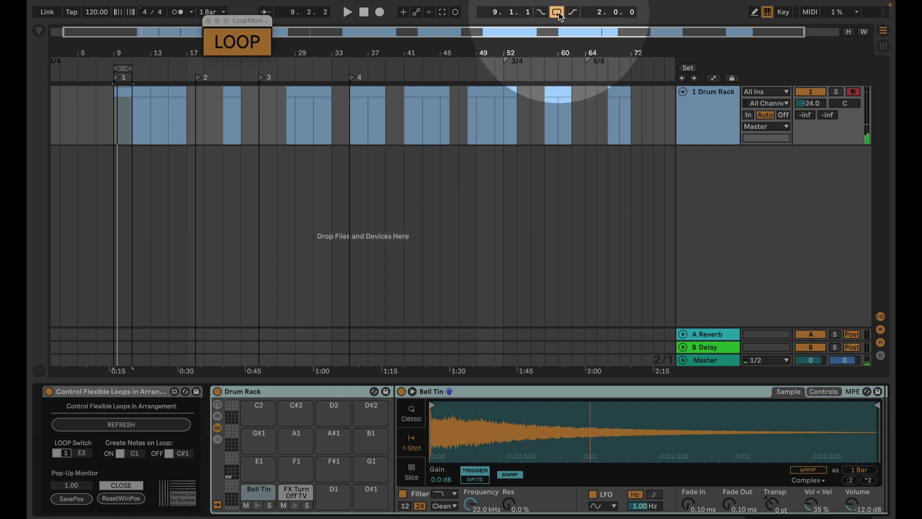
left_click(558, 12)
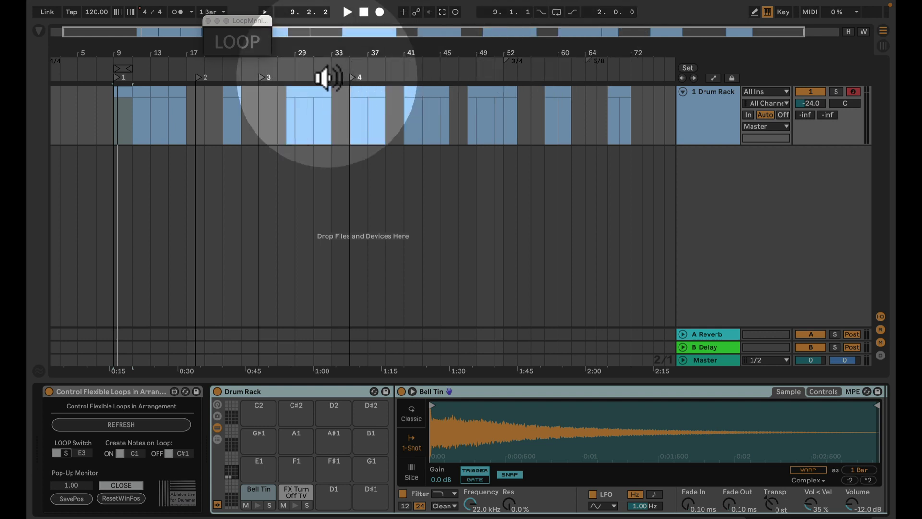
Play from just after marker 3, switch looping on and off during playback, and stop the playback.
left_click(277, 72)
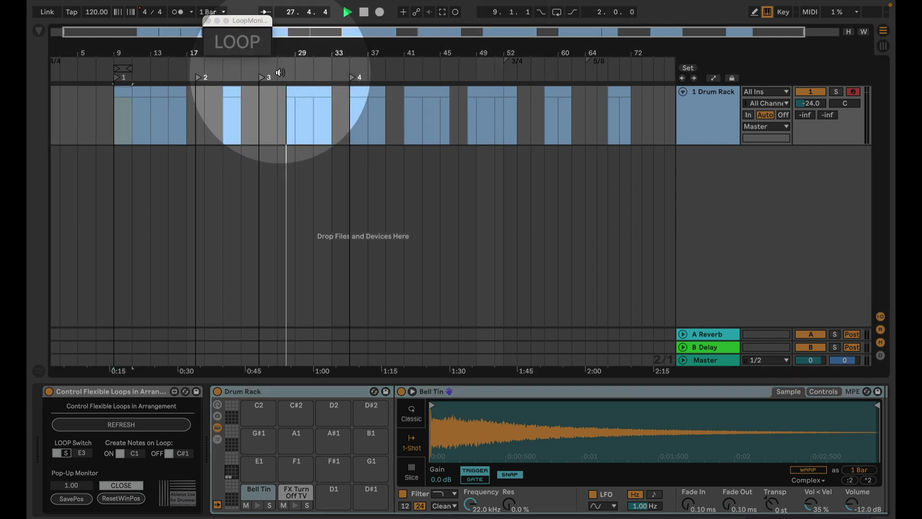
left_click(557, 12)
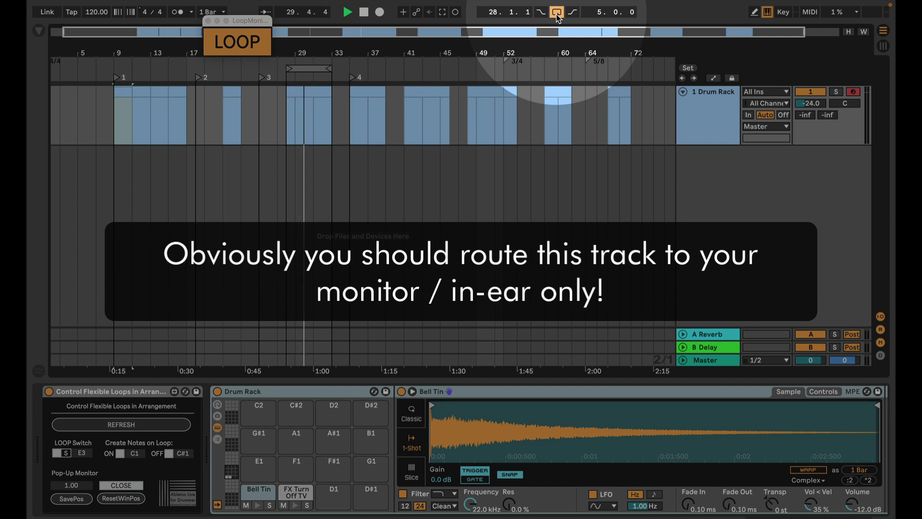
left_click(556, 12)
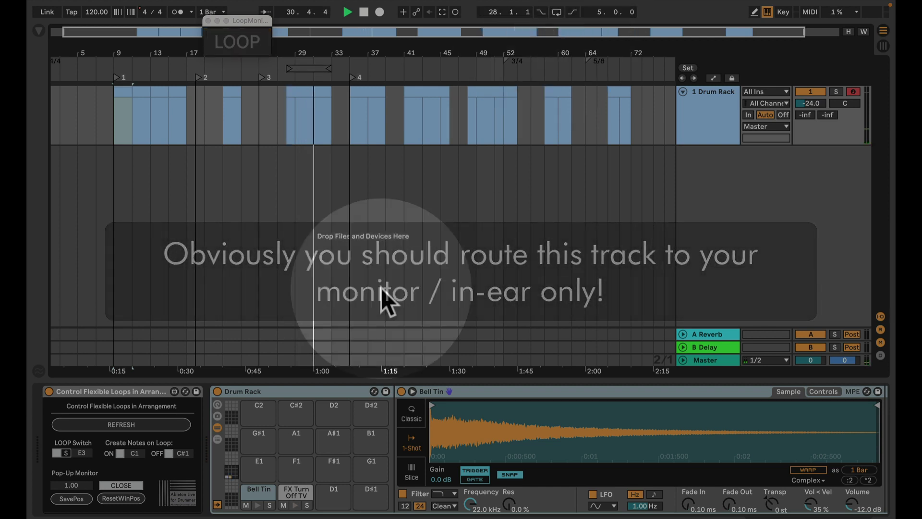
left_click(296, 494)
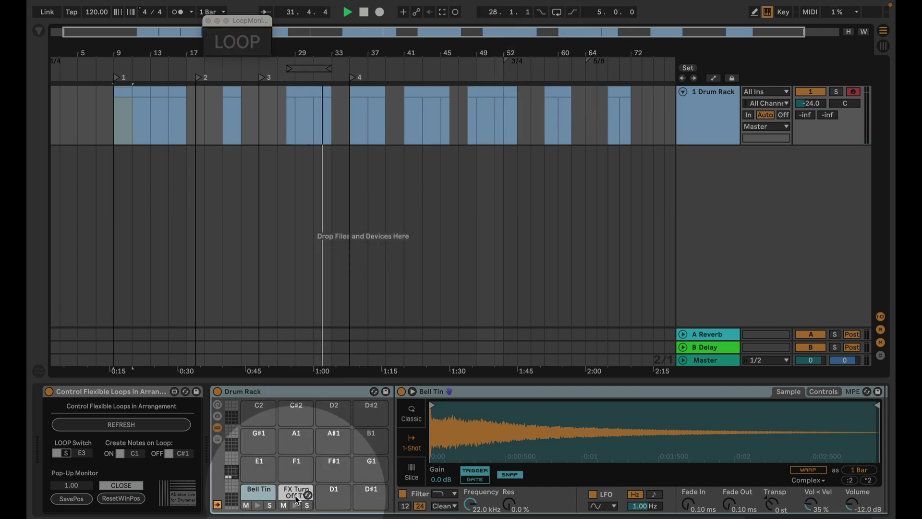
key("space")
left_click(295, 496)
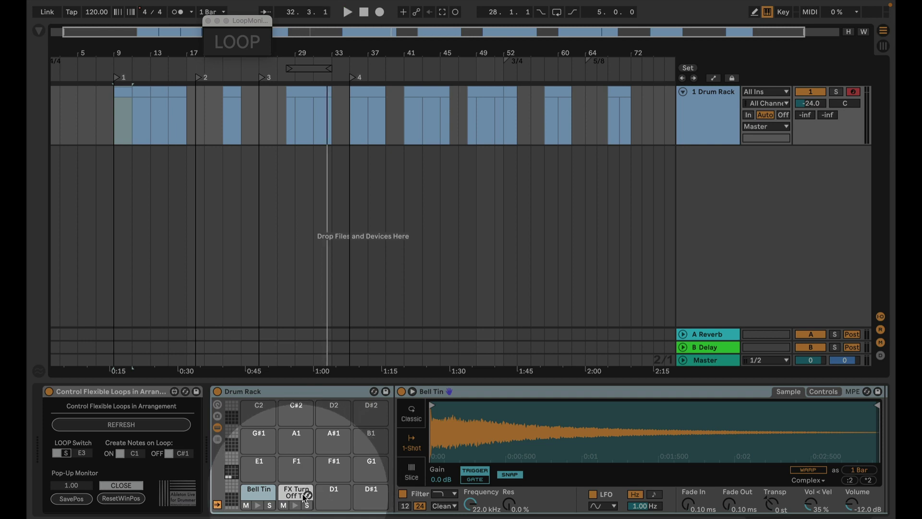
left_click(292, 502)
left_click(291, 501)
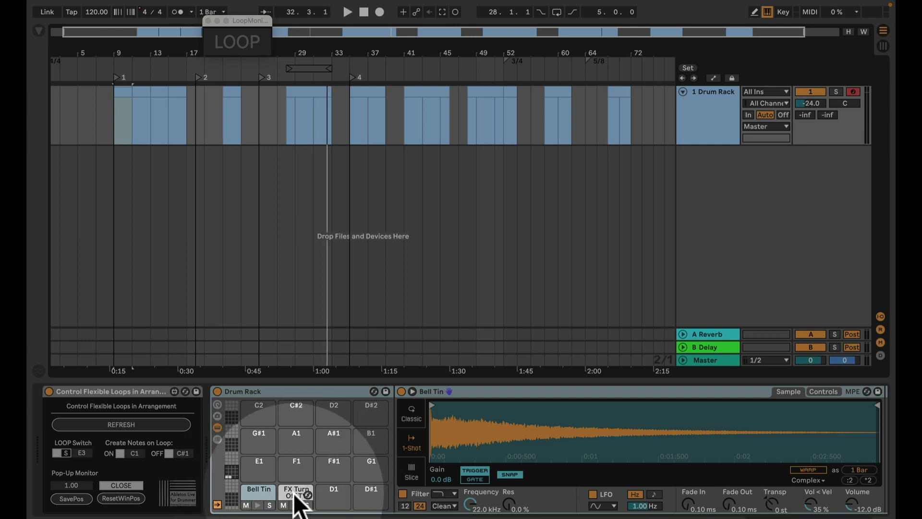
left_click(286, 494)
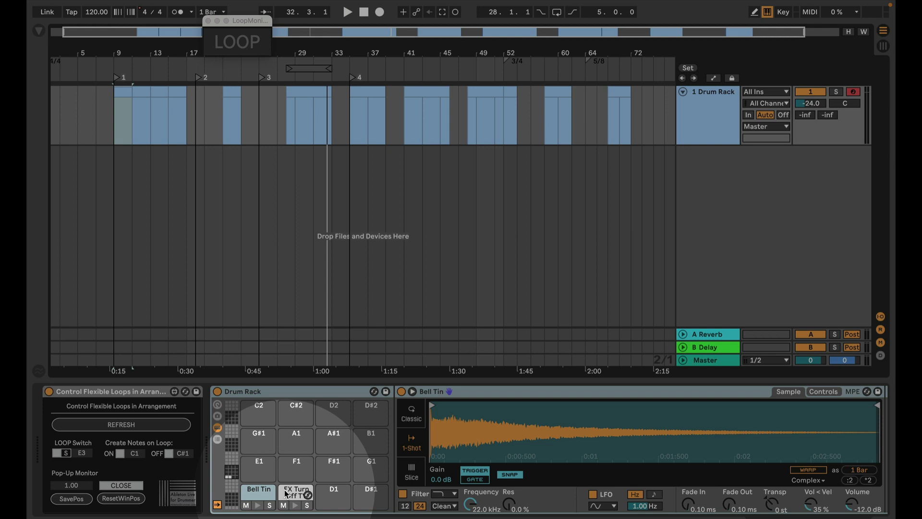
left_click(295, 491)
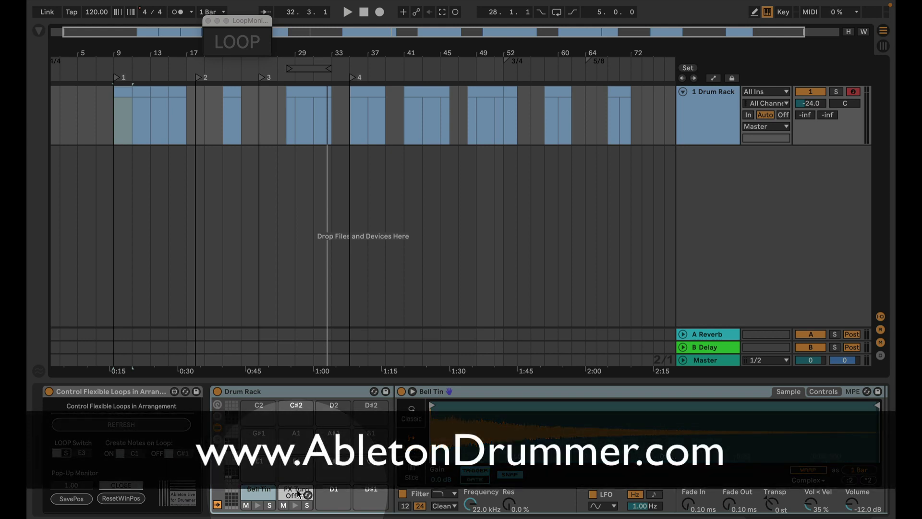
Select the Control Flexible Loops in Arrangement device.
left_click(165, 393)
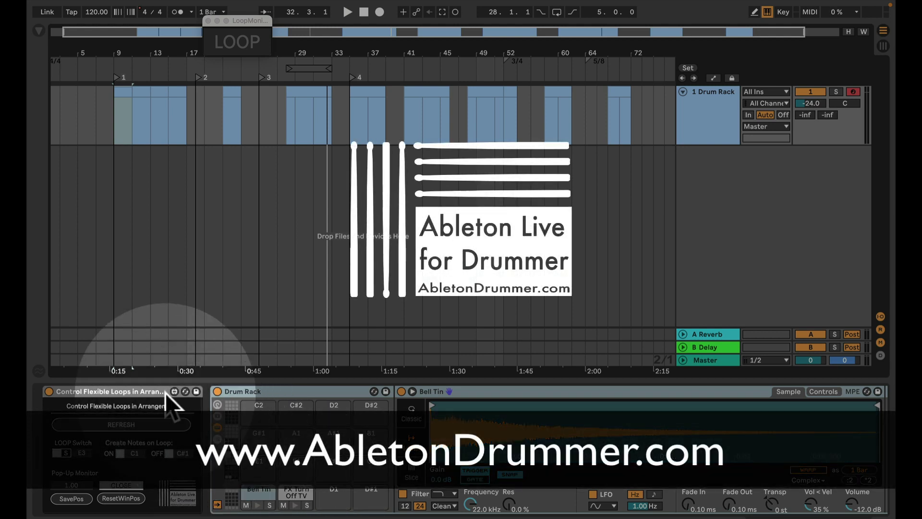
left_click(145, 395)
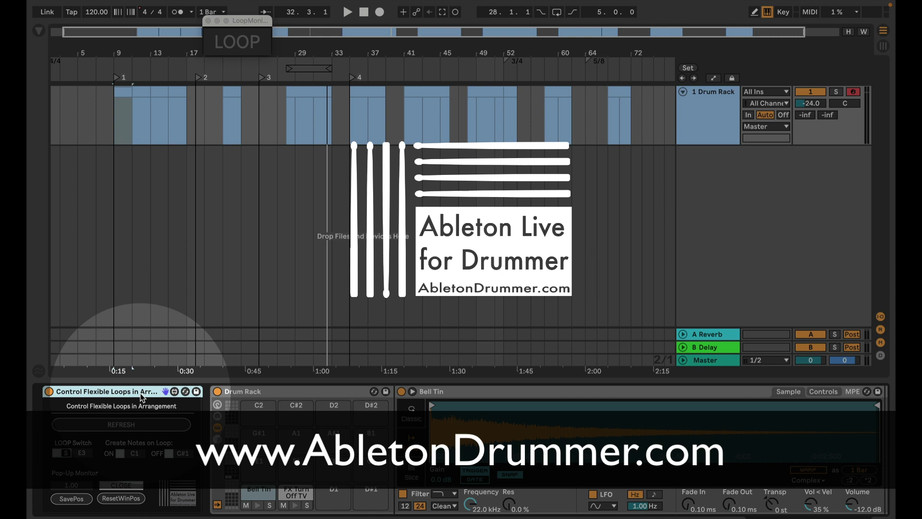